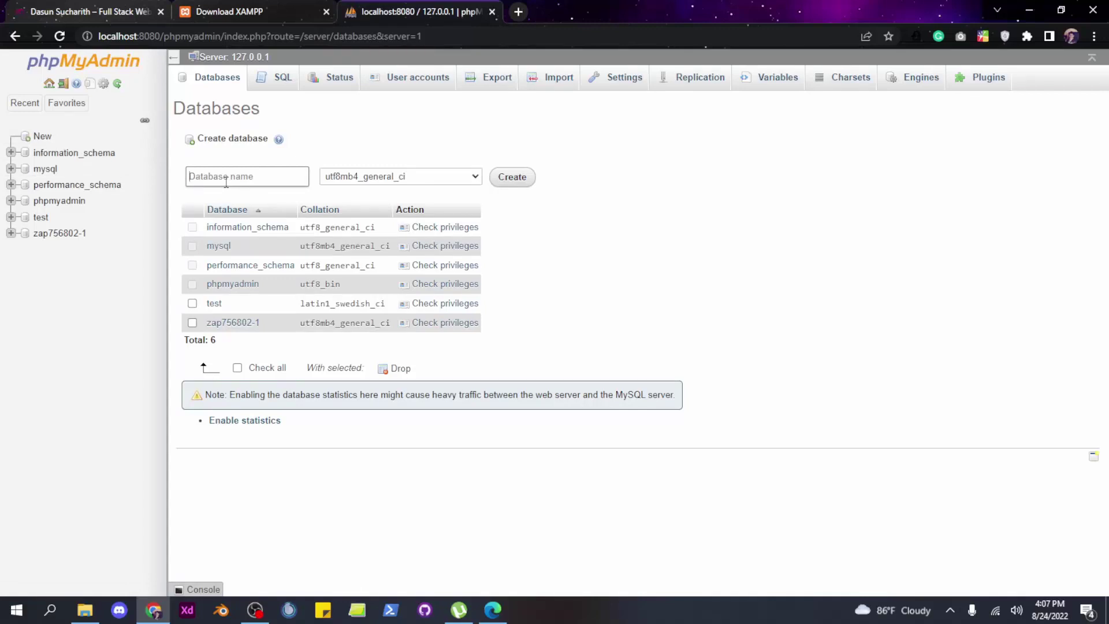
# Create the testsite_db database in phpMyAdmin, leaving its structure page empty with no tables
pyautogui.write('testsite_db')
pyautogui.click(526, 180)
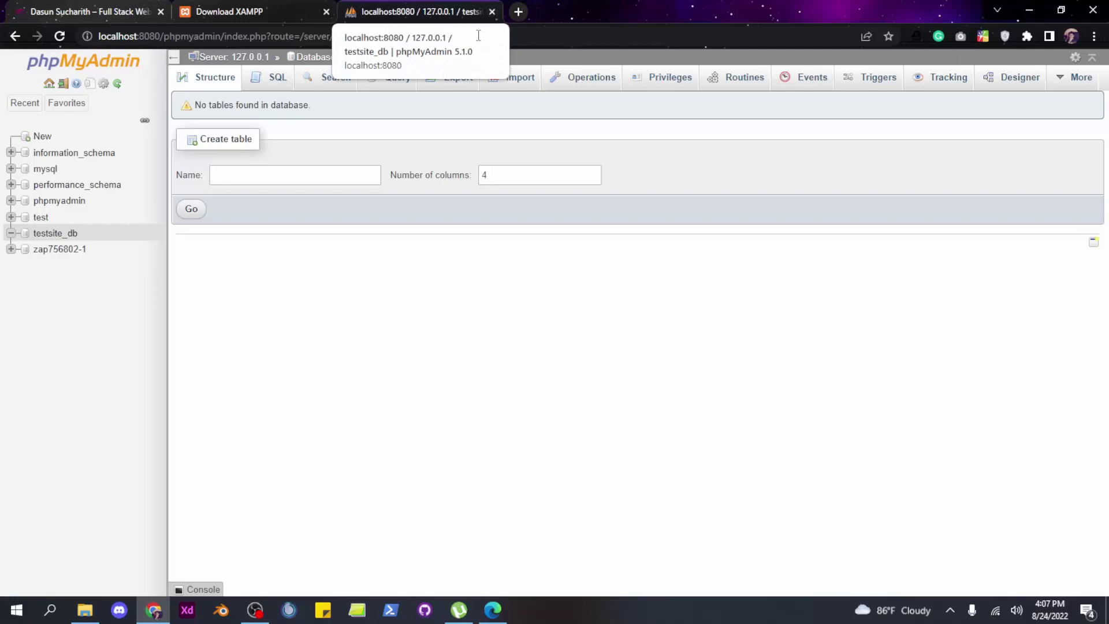
pyautogui.click(518, 12)
# Search 'wordpress download' and start downloading WordPress 6.0.1 from WordPress.org
pyautogui.click(288, 36)
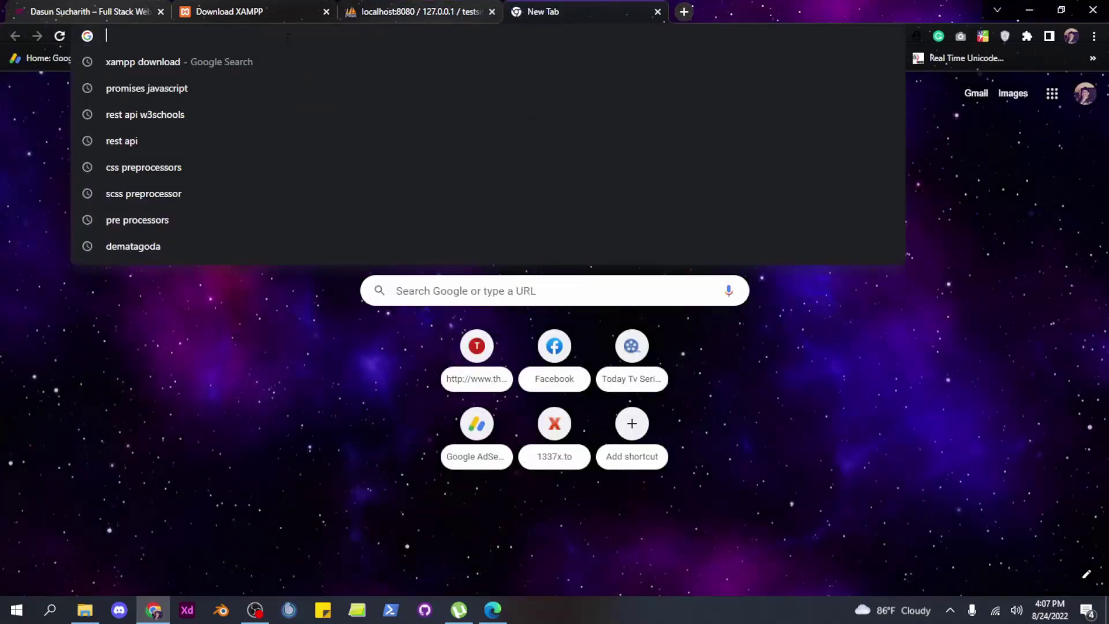
pyautogui.write('wordpre')
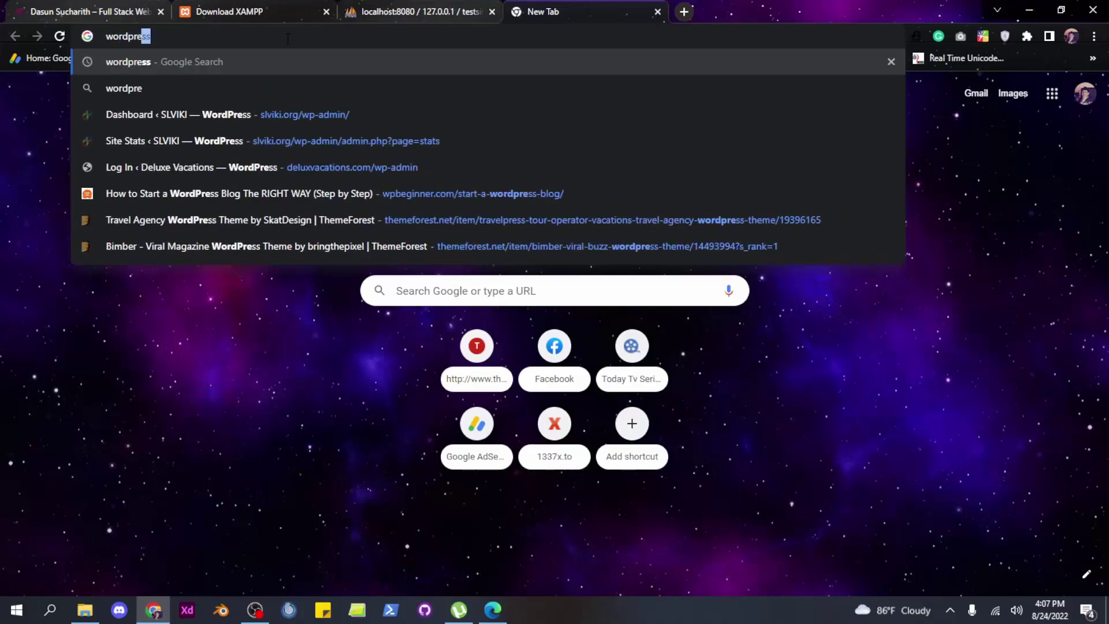
pyautogui.write('ss download')
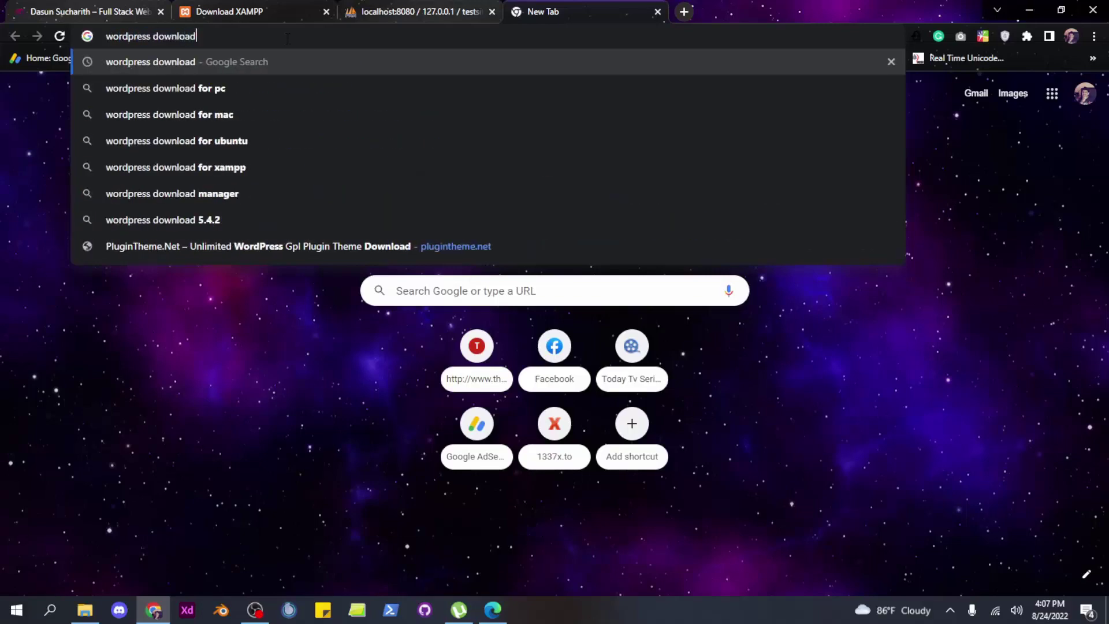
pyautogui.press('Return')
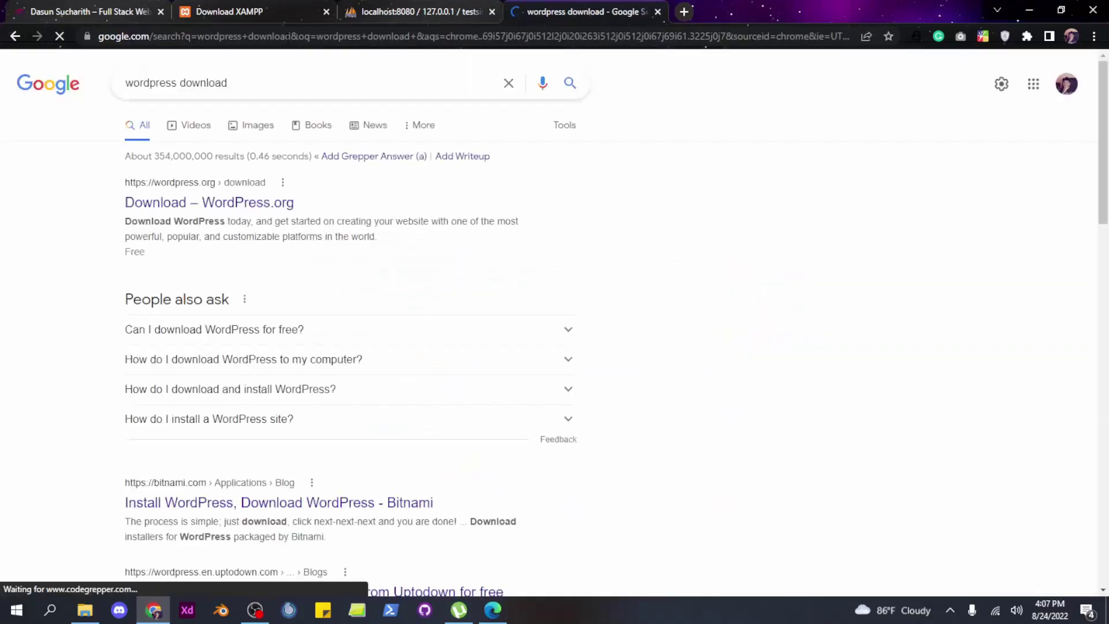
pyautogui.click(257, 206)
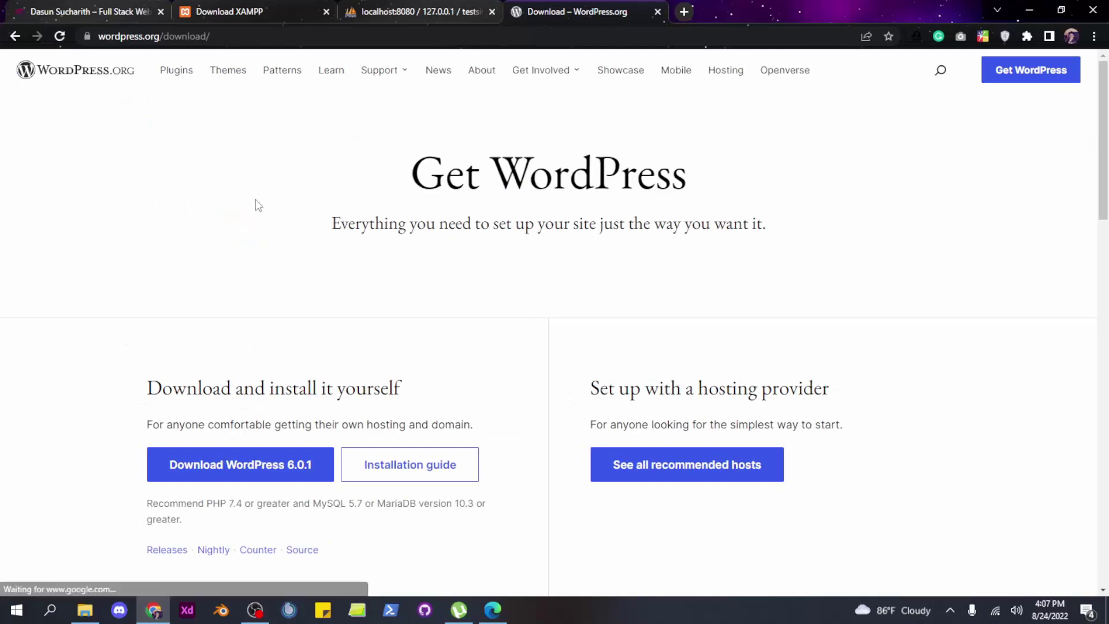
pyautogui.scroll(-1, 433, 278)
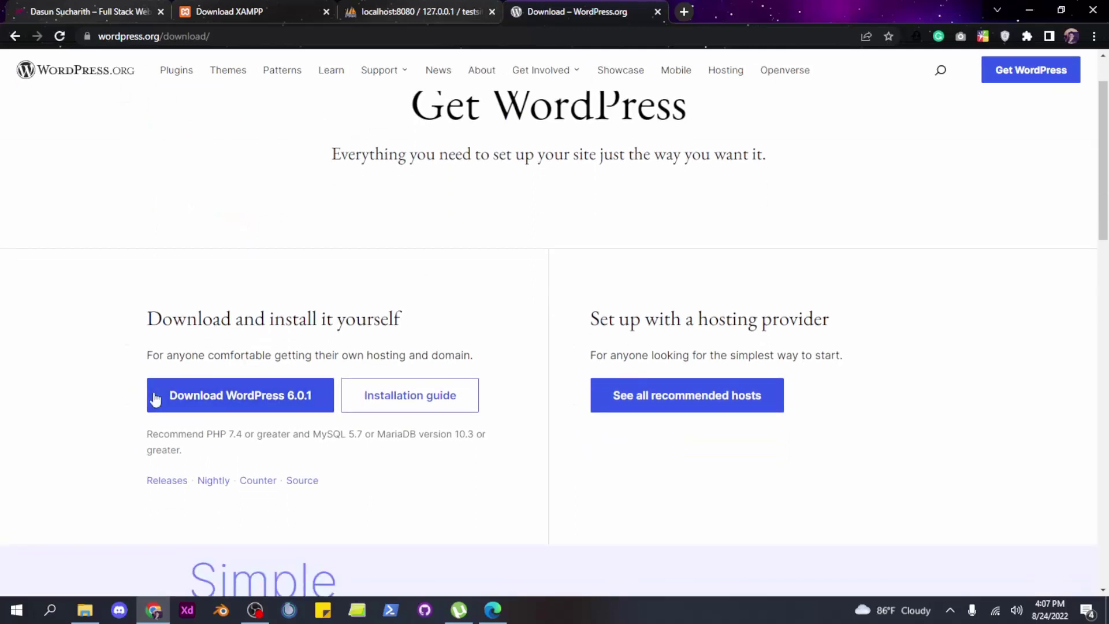
pyautogui.click(234, 403)
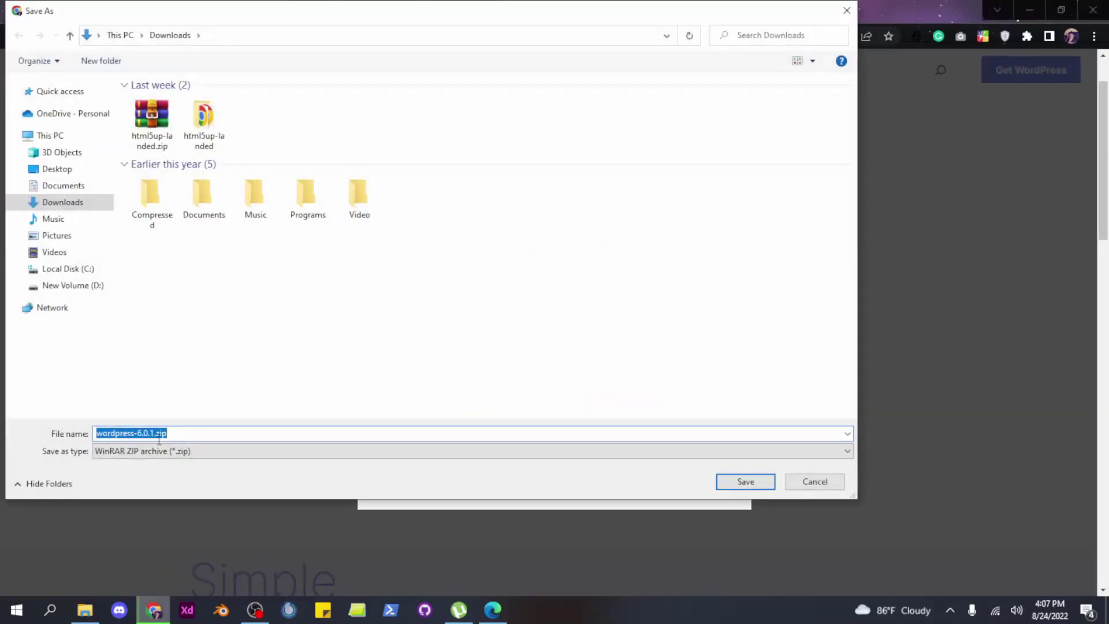
# Save wordpress-6.0.1.zip to Downloads and dismiss the thanks-for-downloading message
pyautogui.click(751, 483)
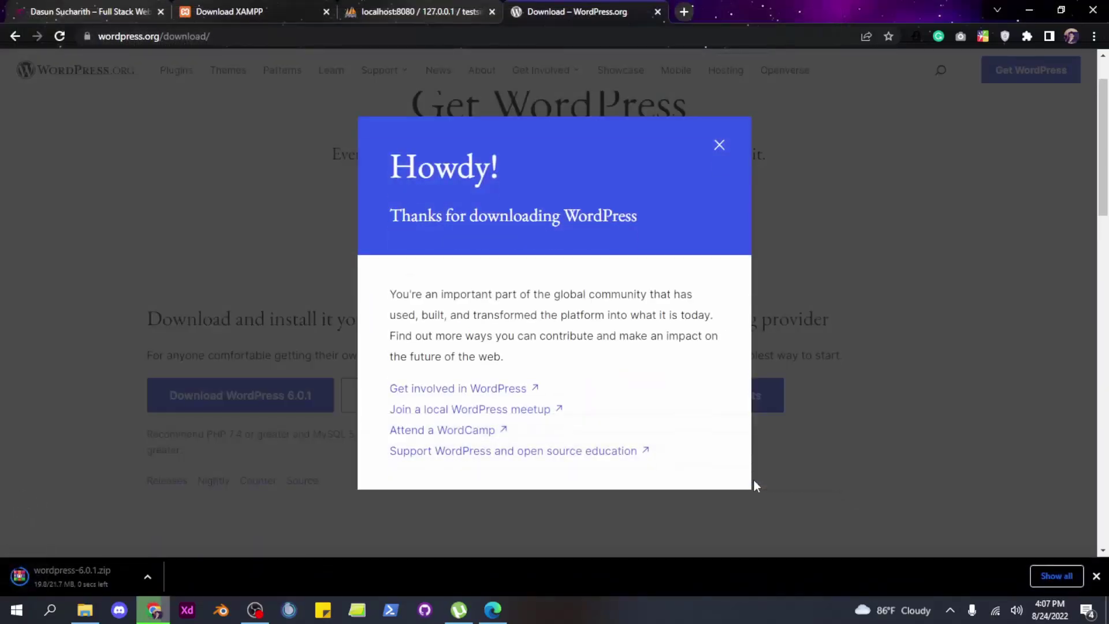
pyautogui.click(149, 575)
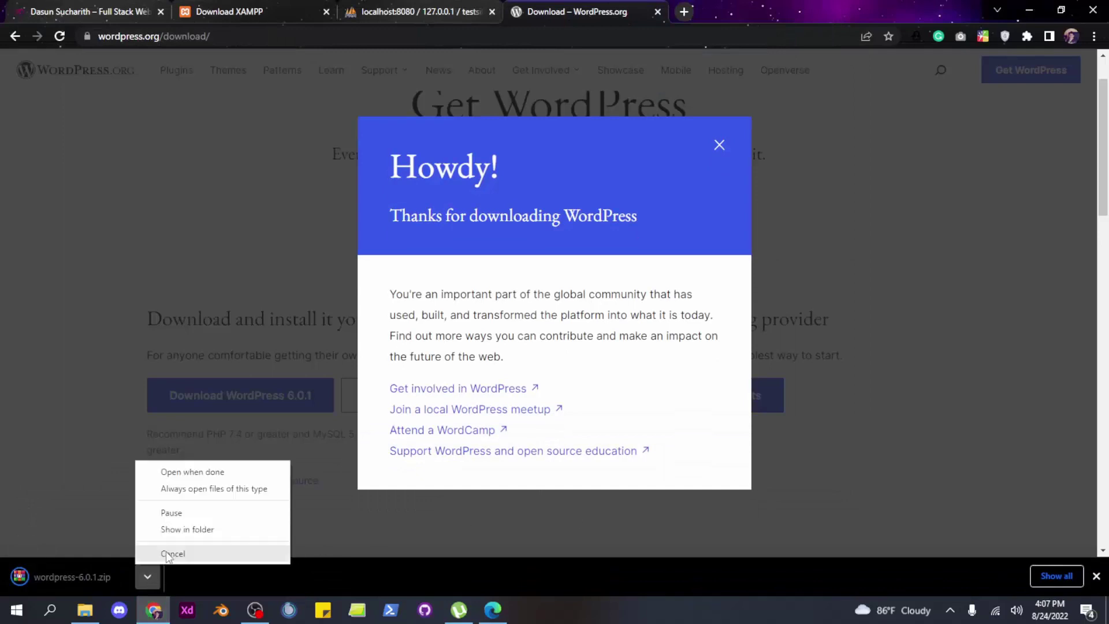
pyautogui.click(182, 531)
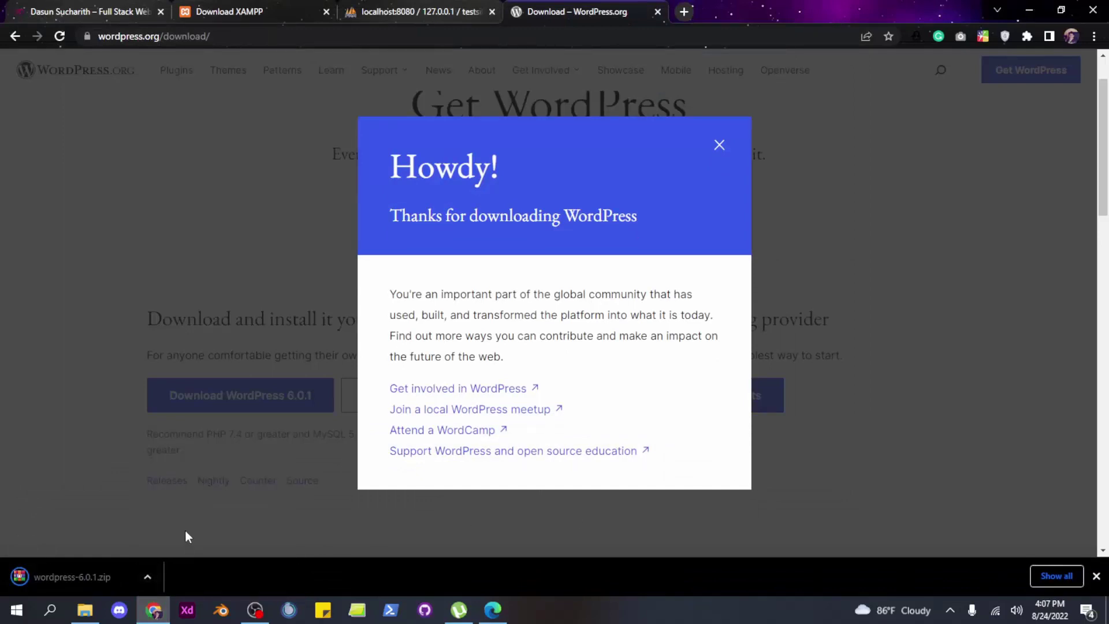
pyautogui.click(147, 577)
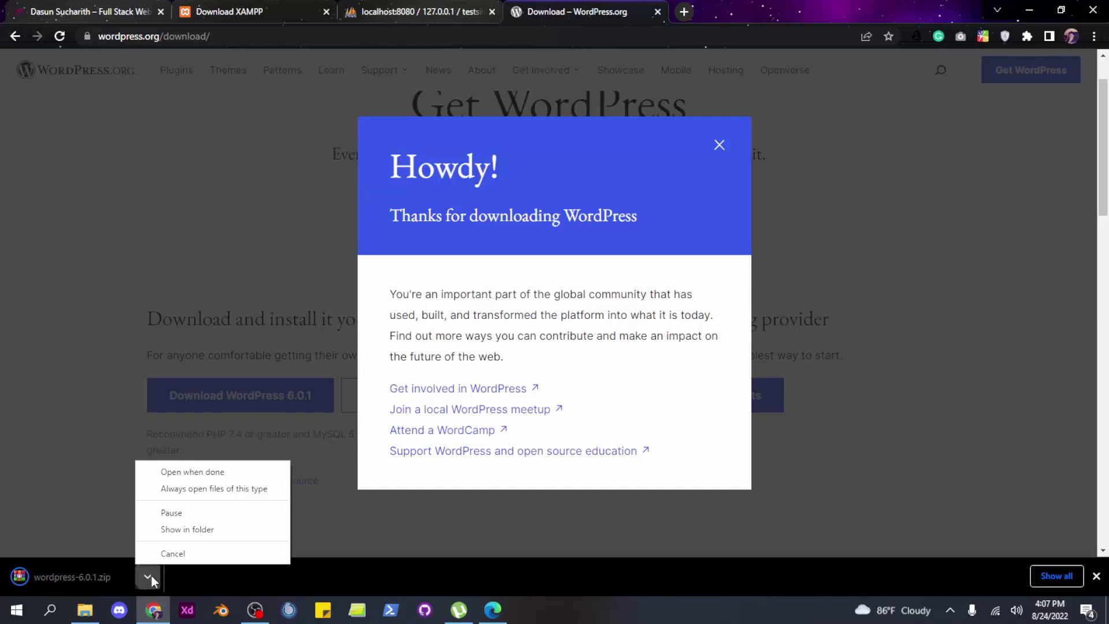
pyautogui.click(200, 530)
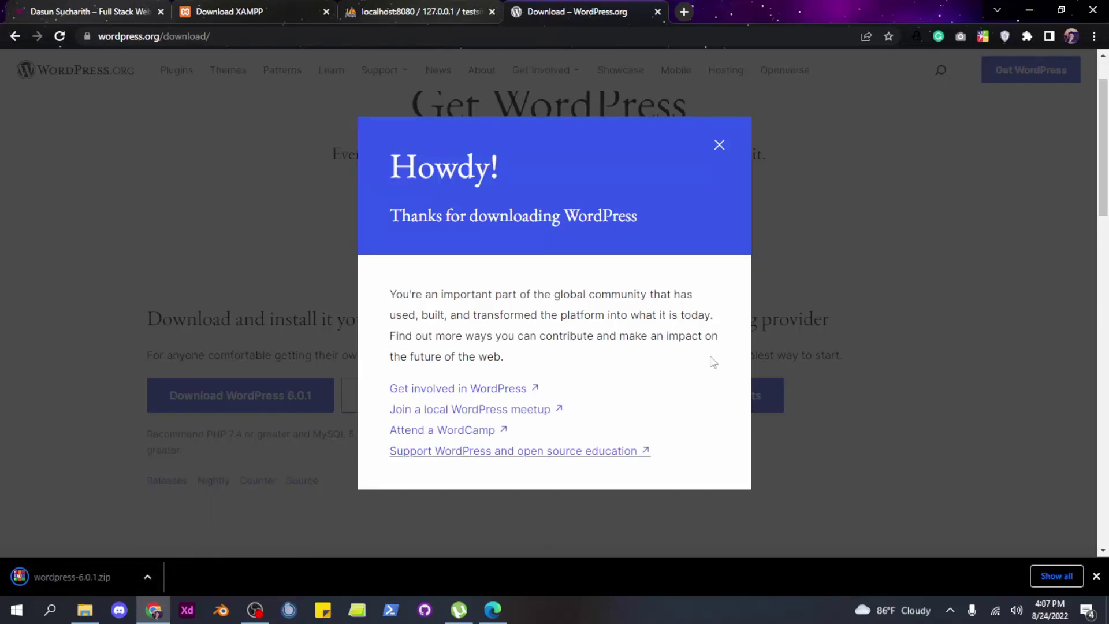
pyautogui.click(719, 146)
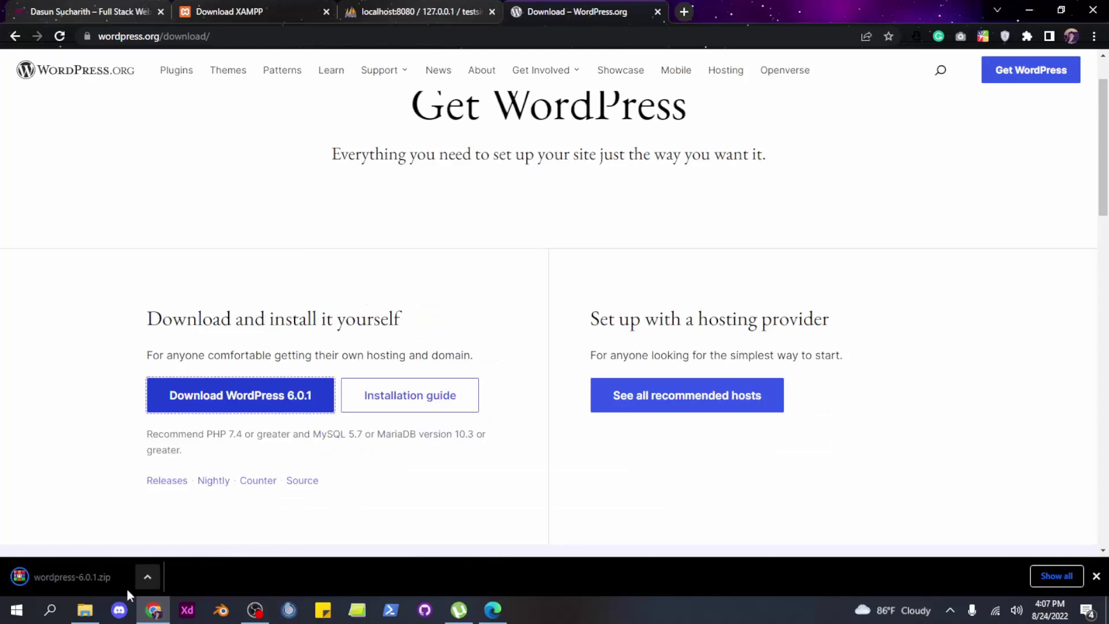
pyautogui.click(84, 609)
# Extract wordpress-6.0.1.zip in Downloads into a wordpress-6.0.1 folder
pyautogui.click(92, 309)
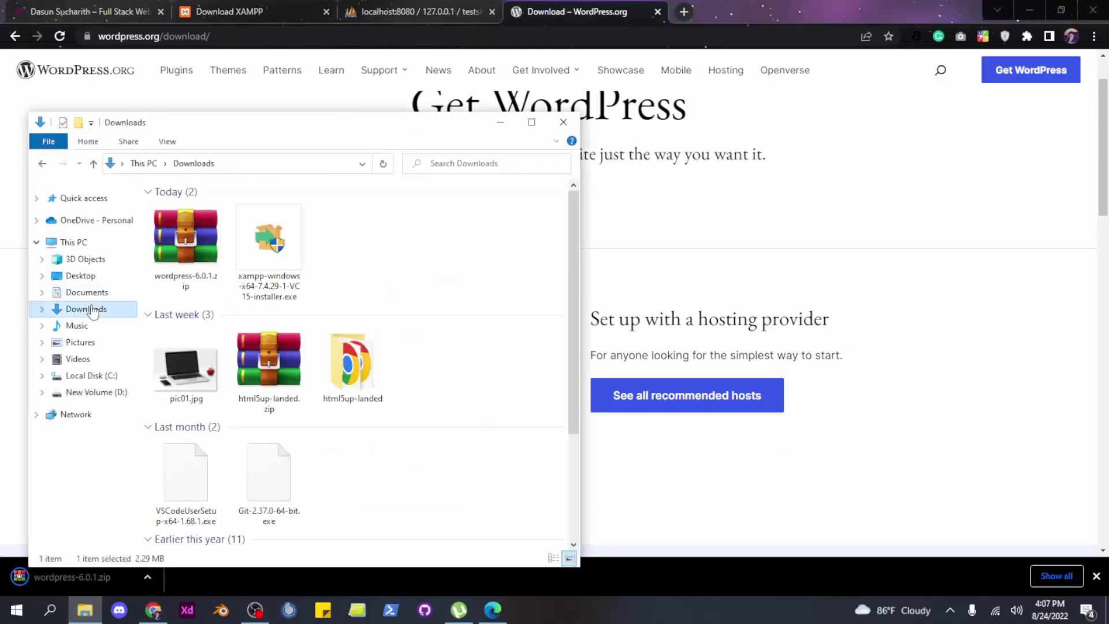
pyautogui.click(194, 243)
pyautogui.moveTo(340, 149); pyautogui.dragTo(725, 111)
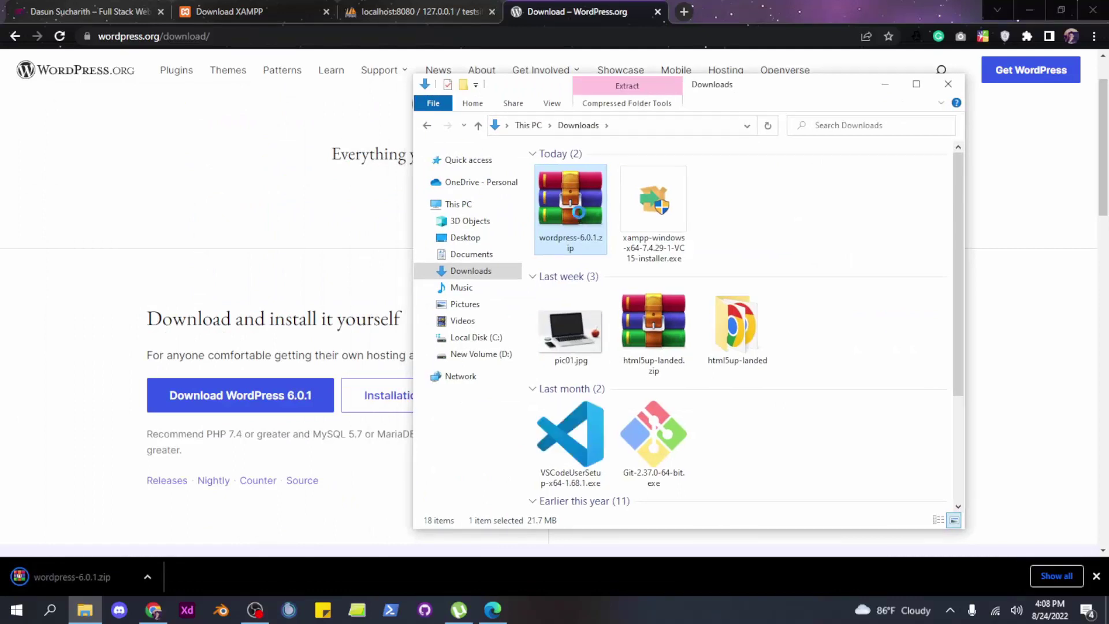
pyautogui.rightClick(579, 212)
pyautogui.click(511, 313)
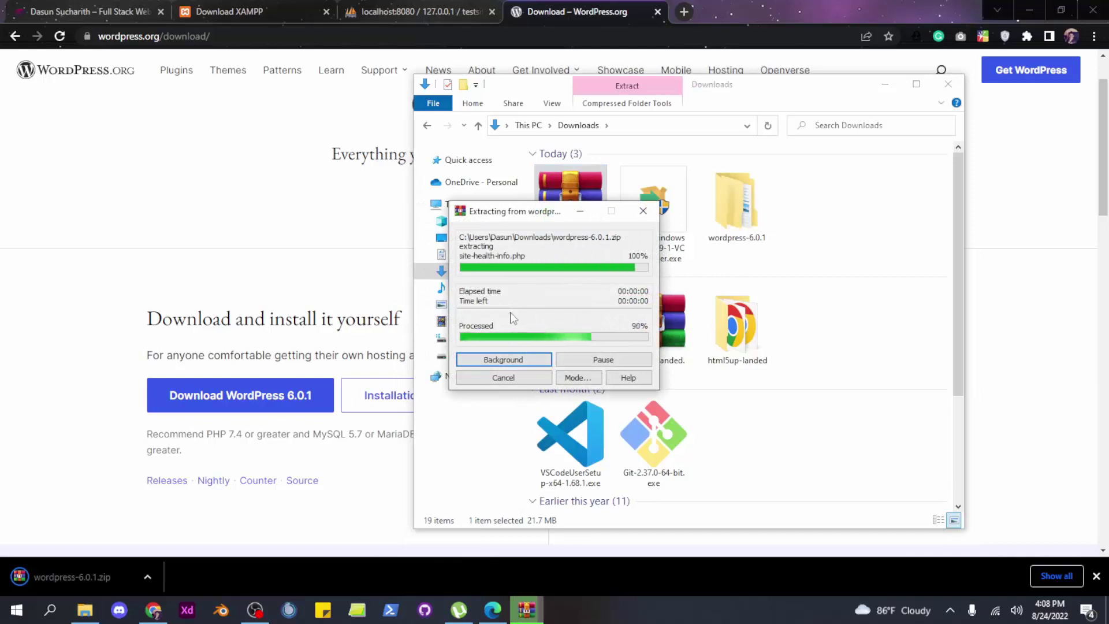
# Open the extracted wordpress folder and select all 19 of its files and folders
pyautogui.doubleClick(750, 205)
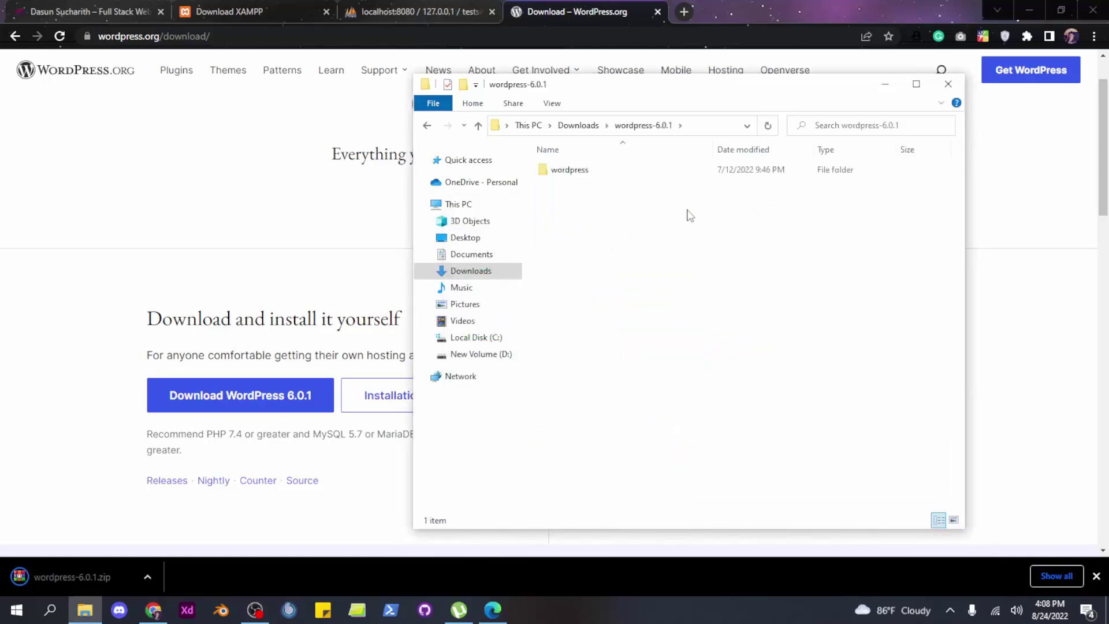
pyautogui.doubleClick(601, 174)
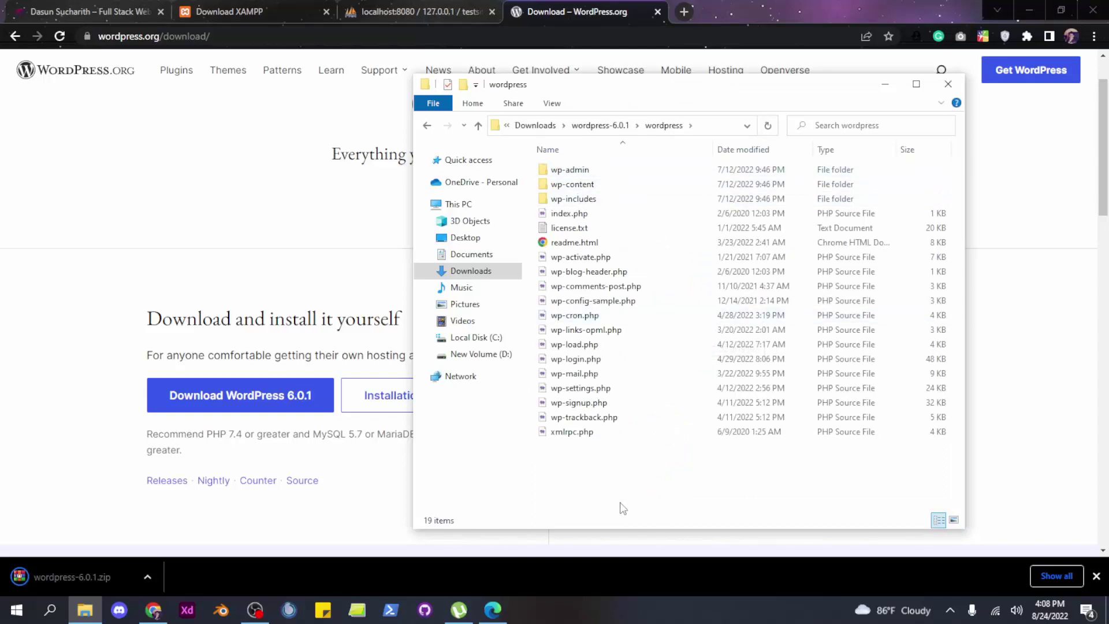
pyautogui.click(427, 127)
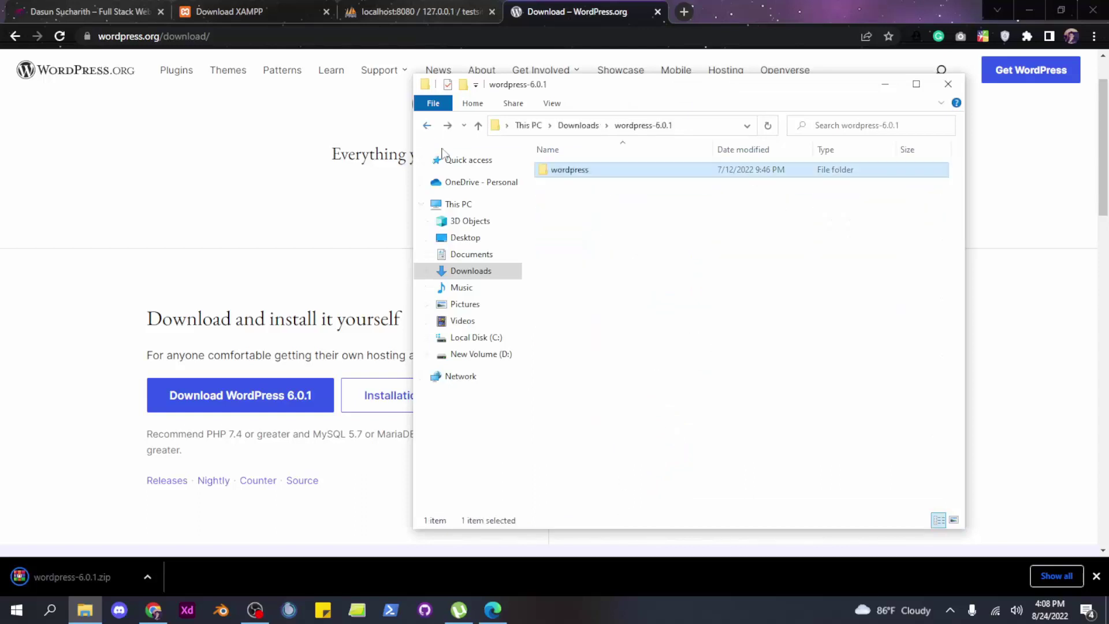
pyautogui.doubleClick(575, 169)
pyautogui.moveTo(605, 448); pyautogui.dragTo(561, 172)
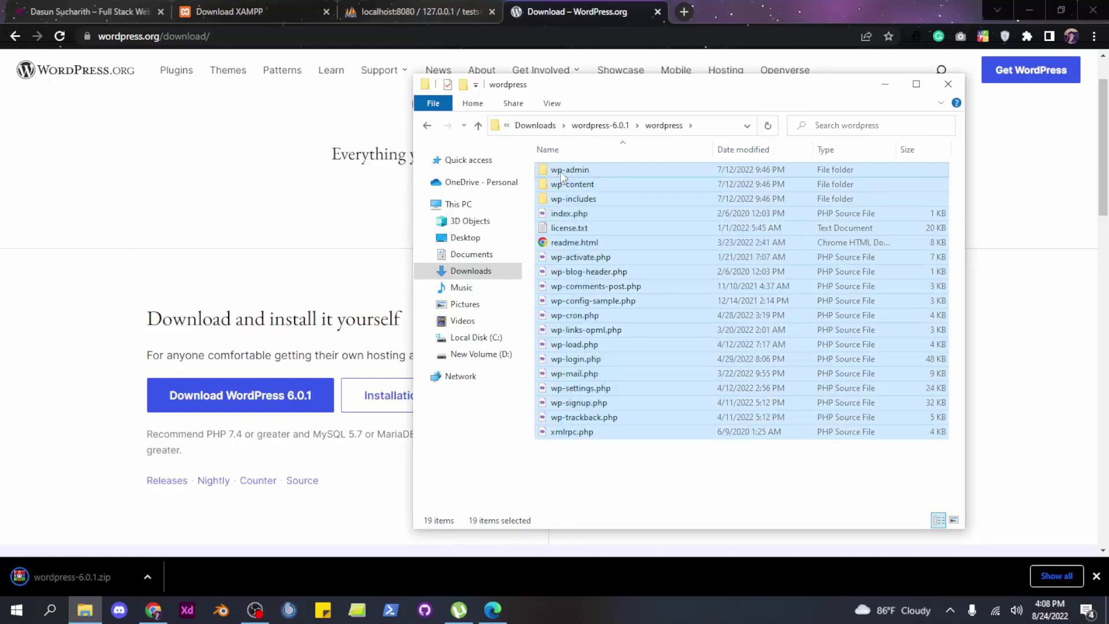
pyautogui.click(498, 354)
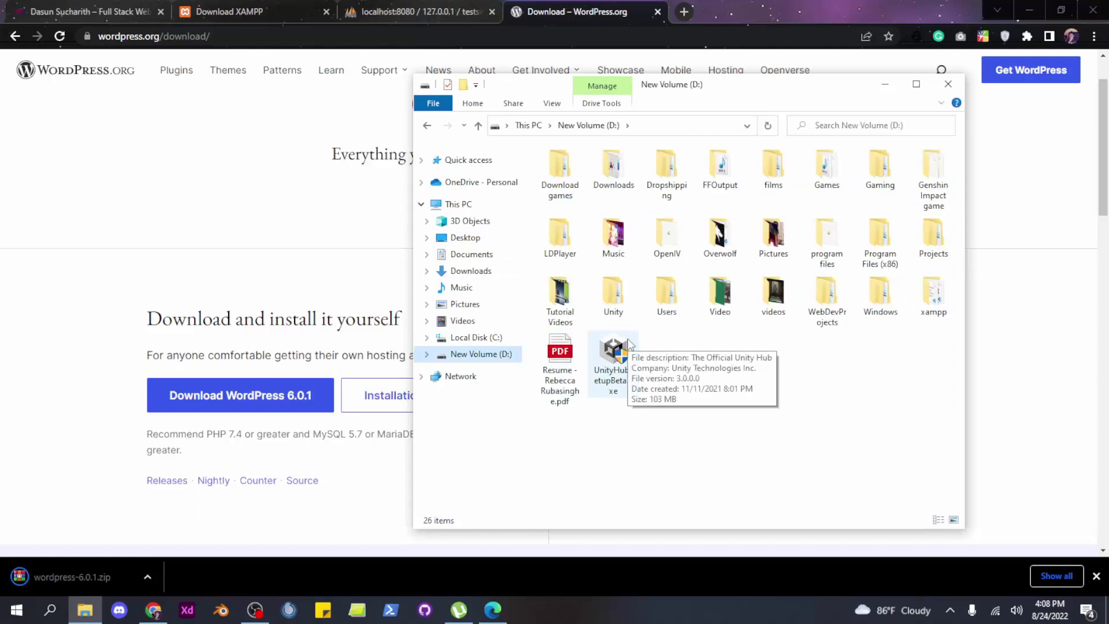
# Navigate to C:\xampp\htdocs, showing its 8 items including dashboard and index.php
pyautogui.doubleClick(929, 306)
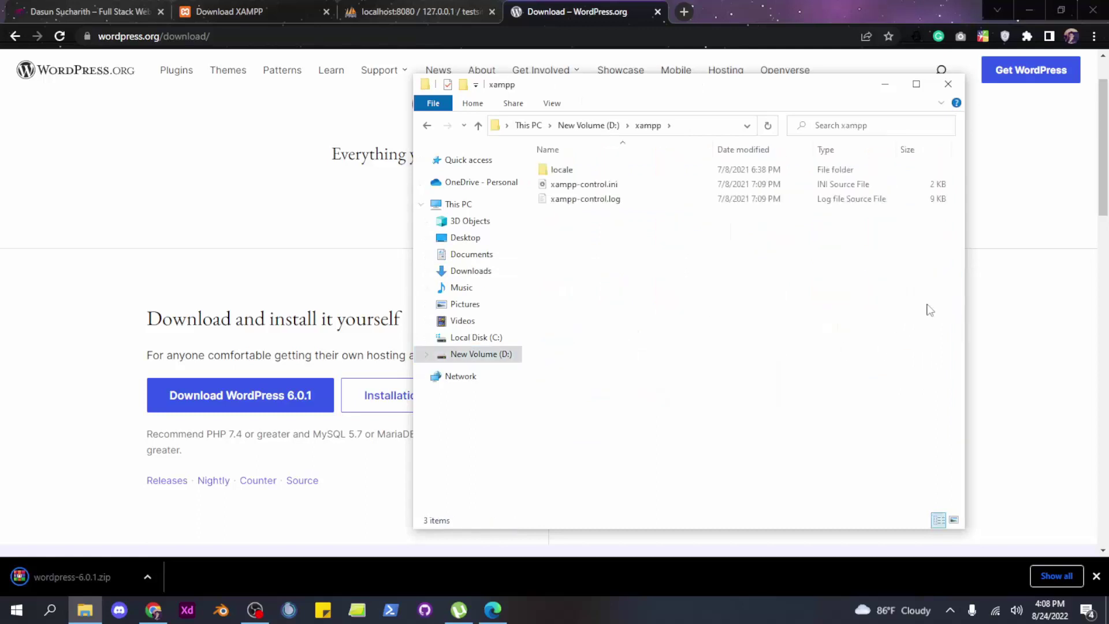
pyautogui.click(426, 126)
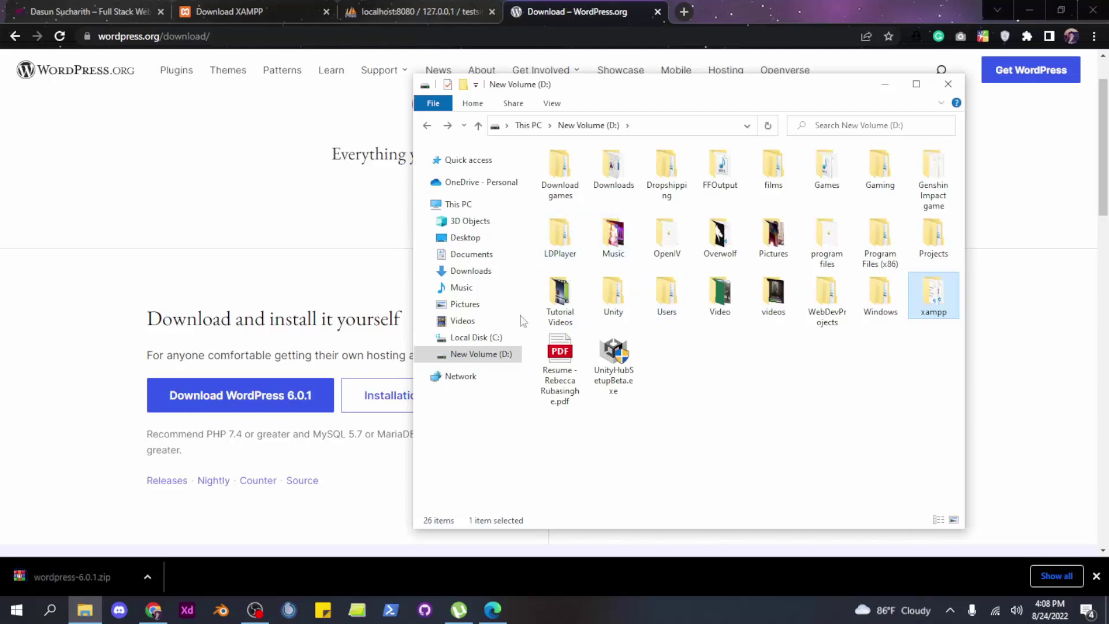
pyautogui.click(476, 337)
pyautogui.click(588, 359)
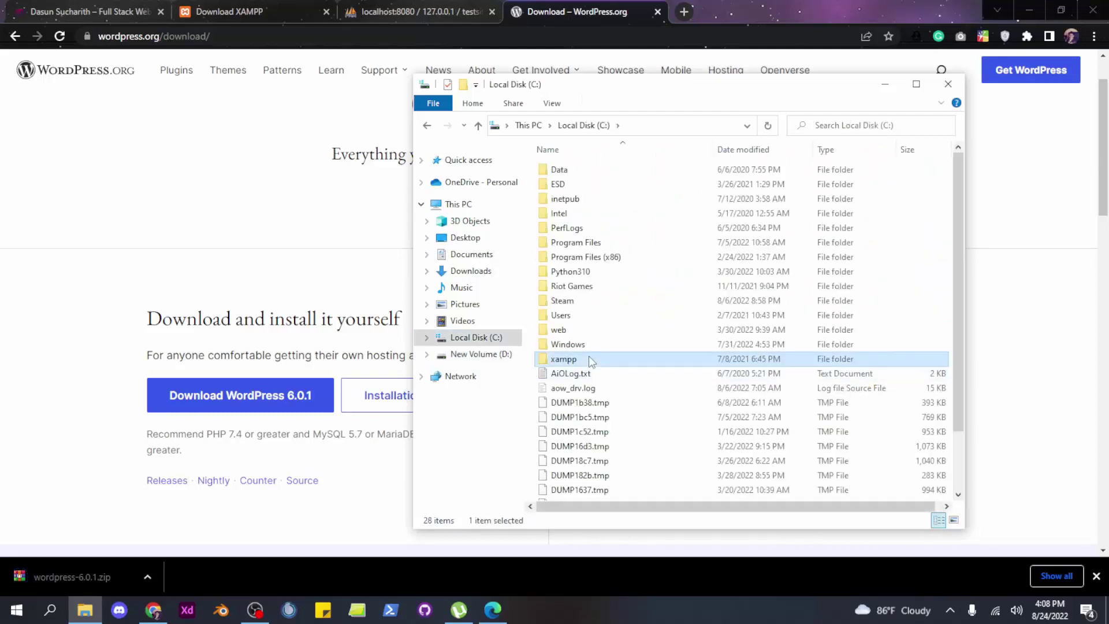
pyautogui.doubleClick(588, 359)
pyautogui.doubleClick(581, 244)
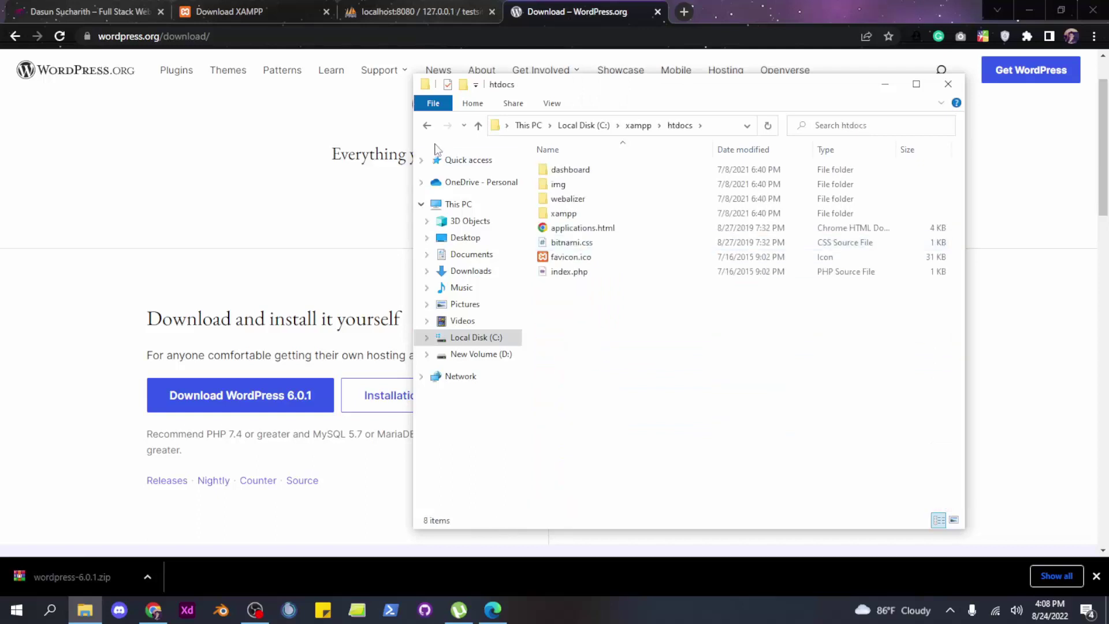
pyautogui.click(426, 126)
pyautogui.click(427, 126)
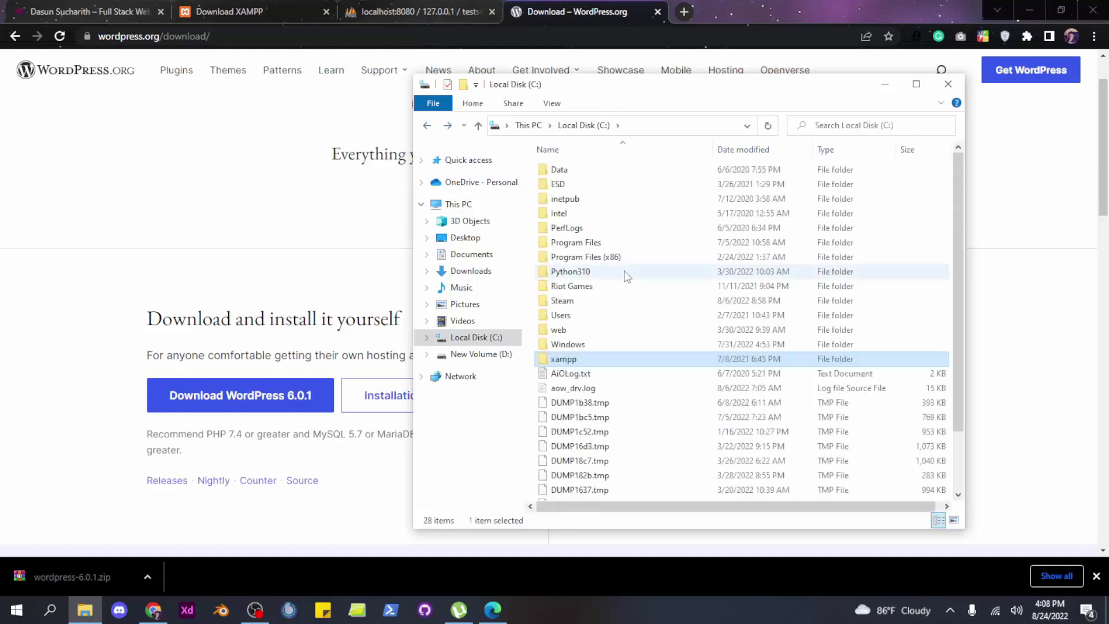
pyautogui.doubleClick(590, 364)
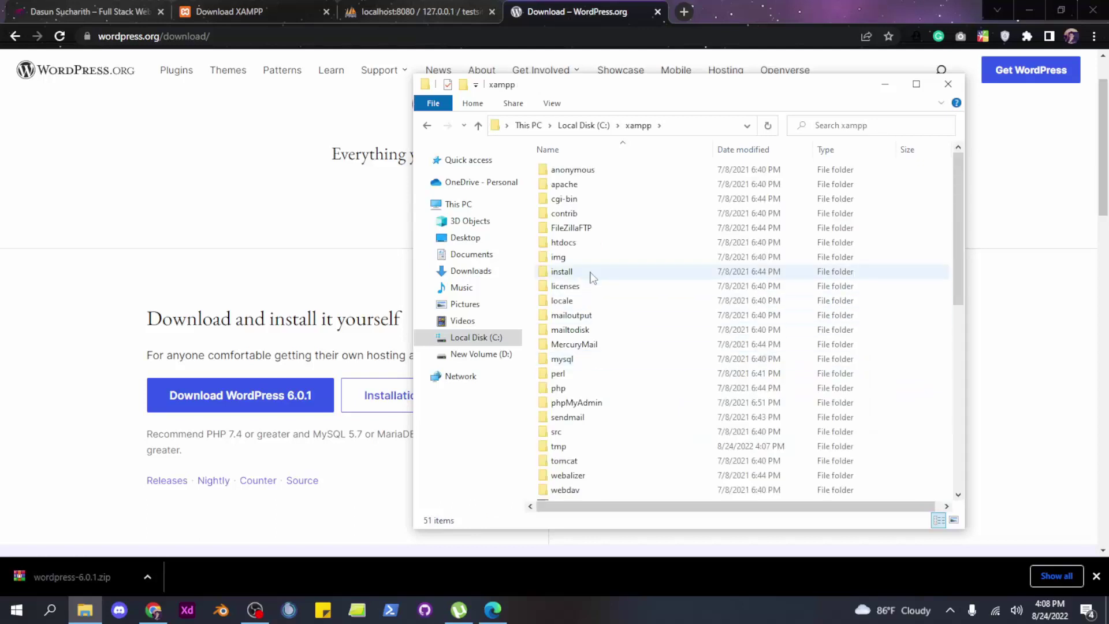
pyautogui.doubleClick(581, 244)
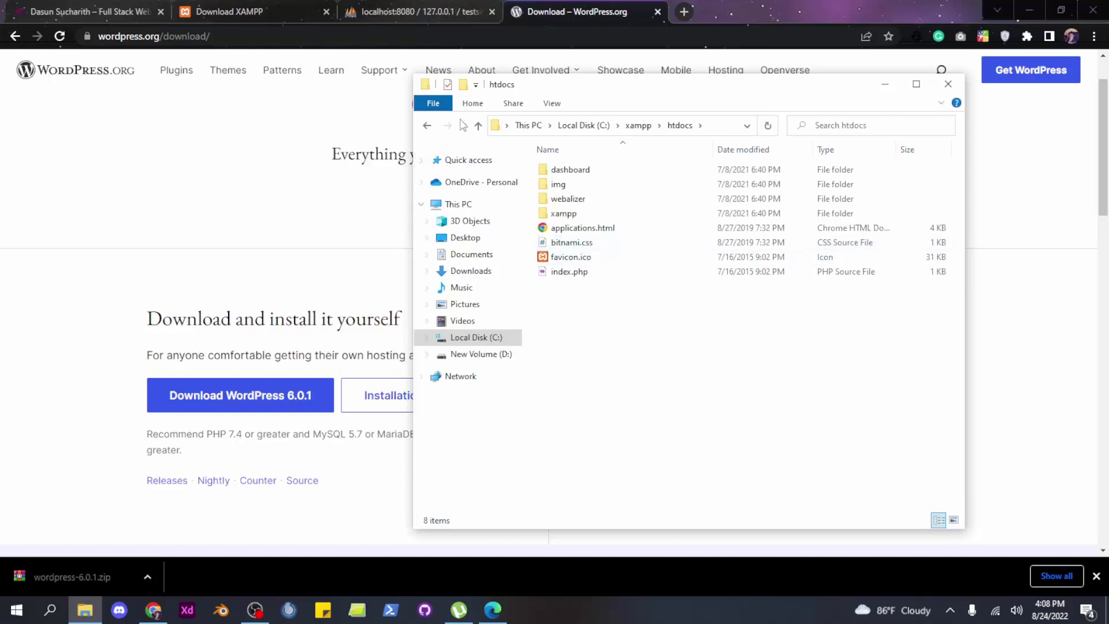
# Create a testsite folder in htdocs and paste the 19 WordPress files into it
pyautogui.click(463, 85)
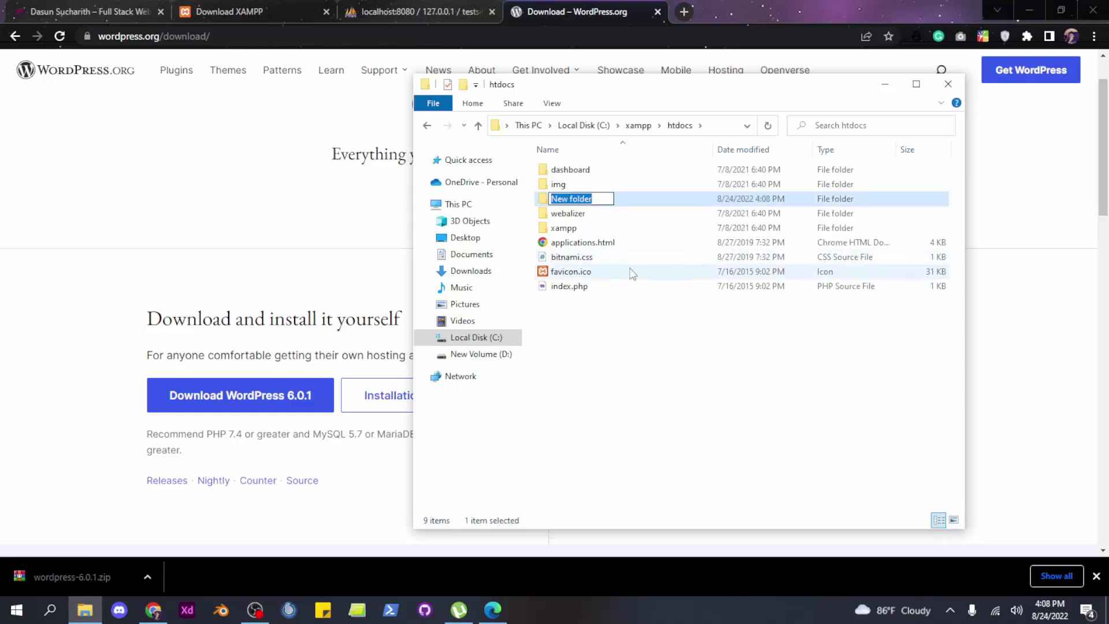
pyautogui.write('testsite')
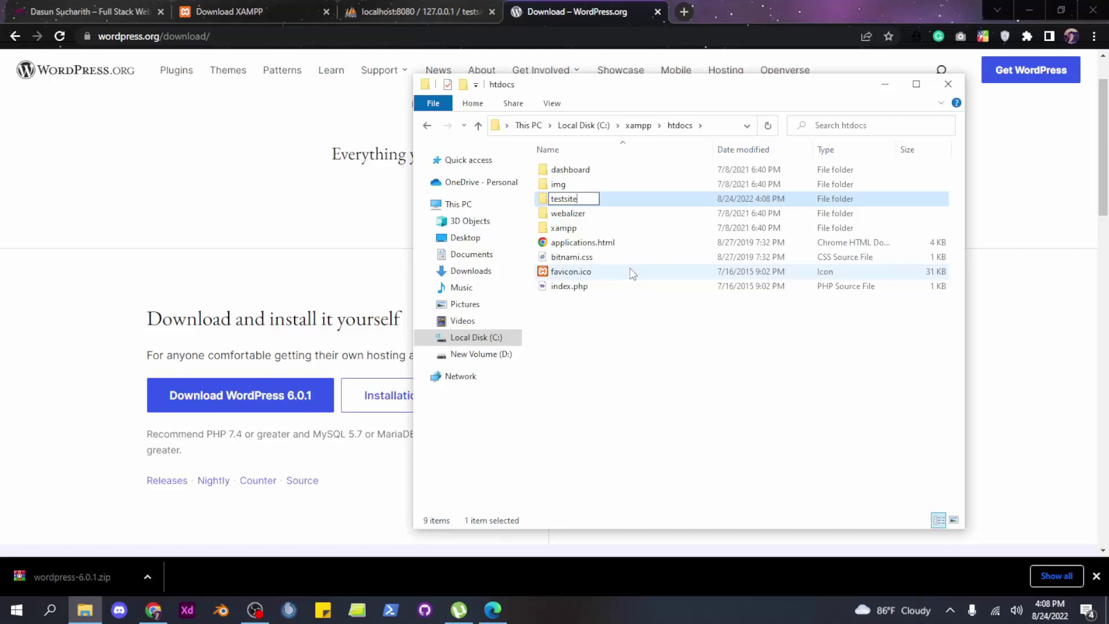
pyautogui.press('Return')
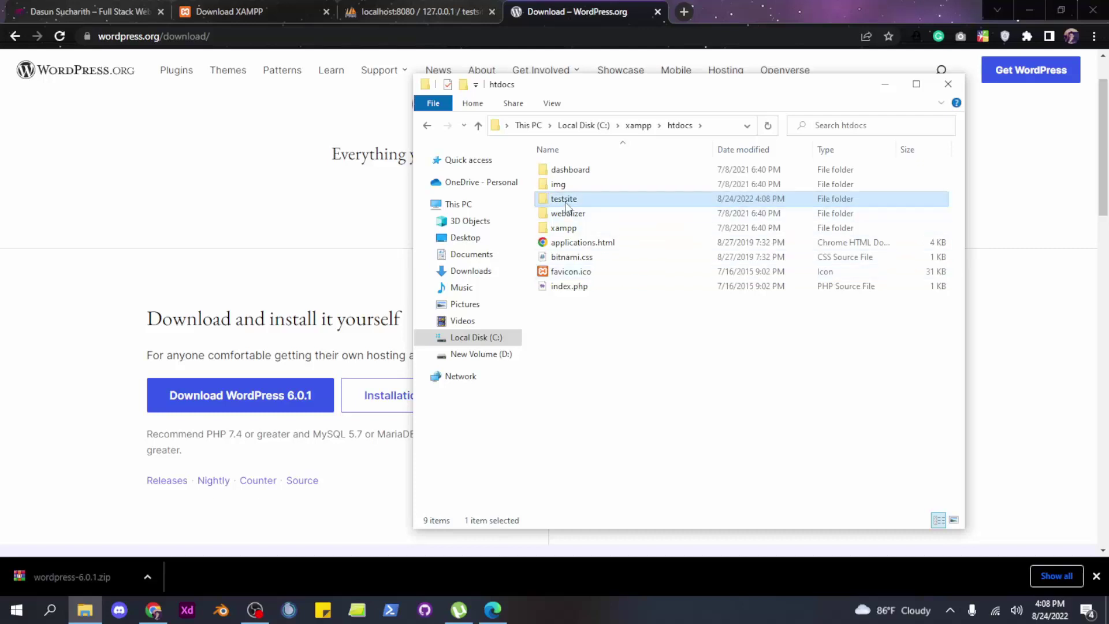
pyautogui.doubleClick(566, 203)
pyautogui.rightClick(605, 254)
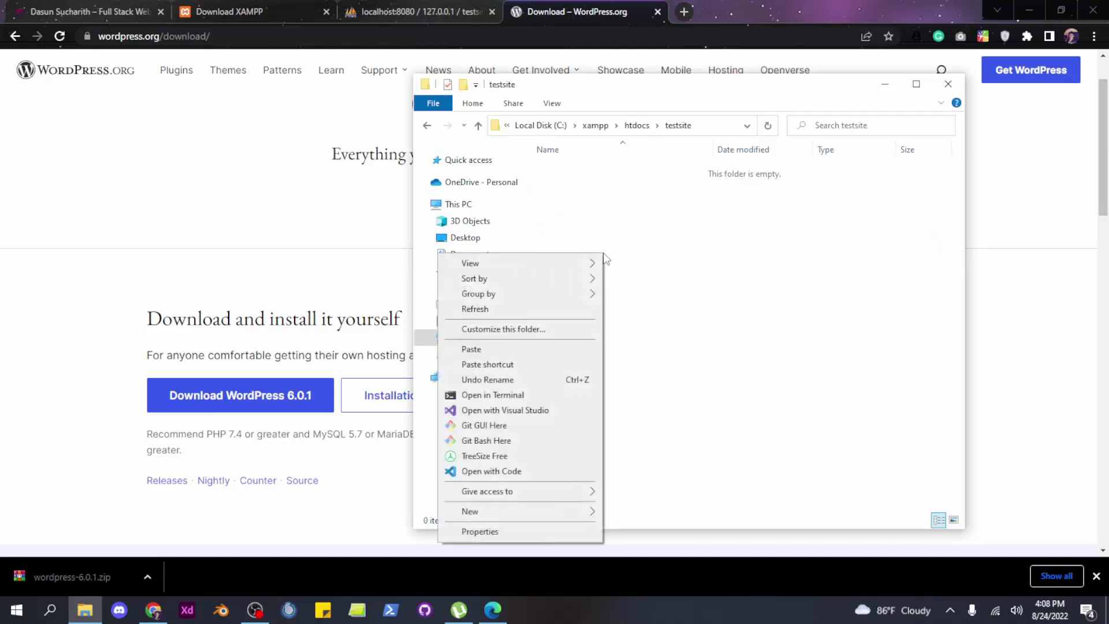
pyautogui.click(495, 348)
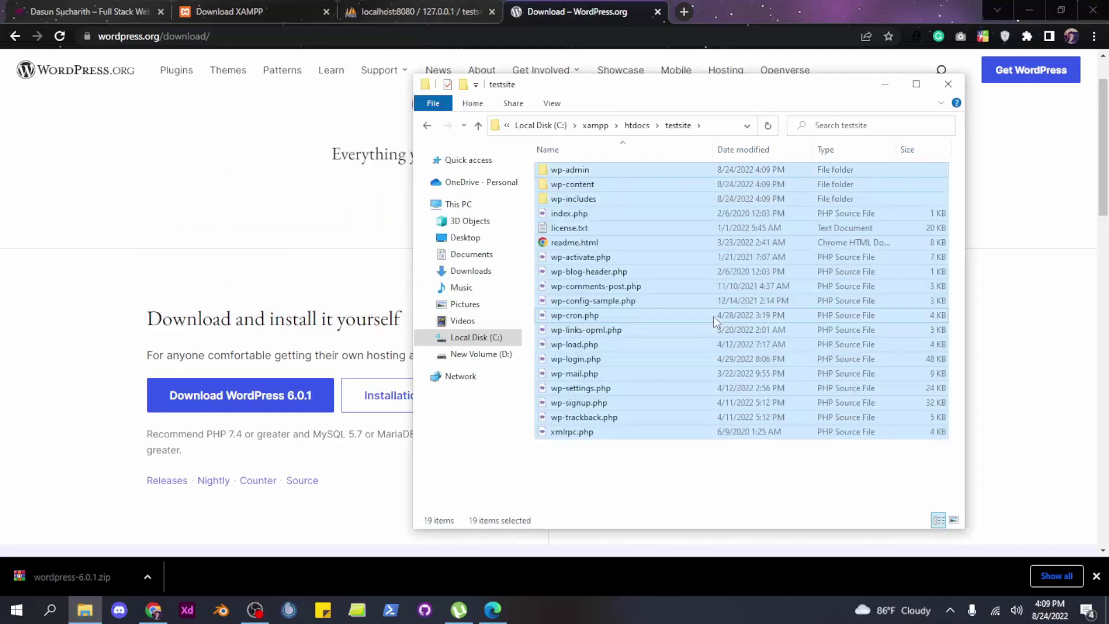
pyautogui.click(588, 510)
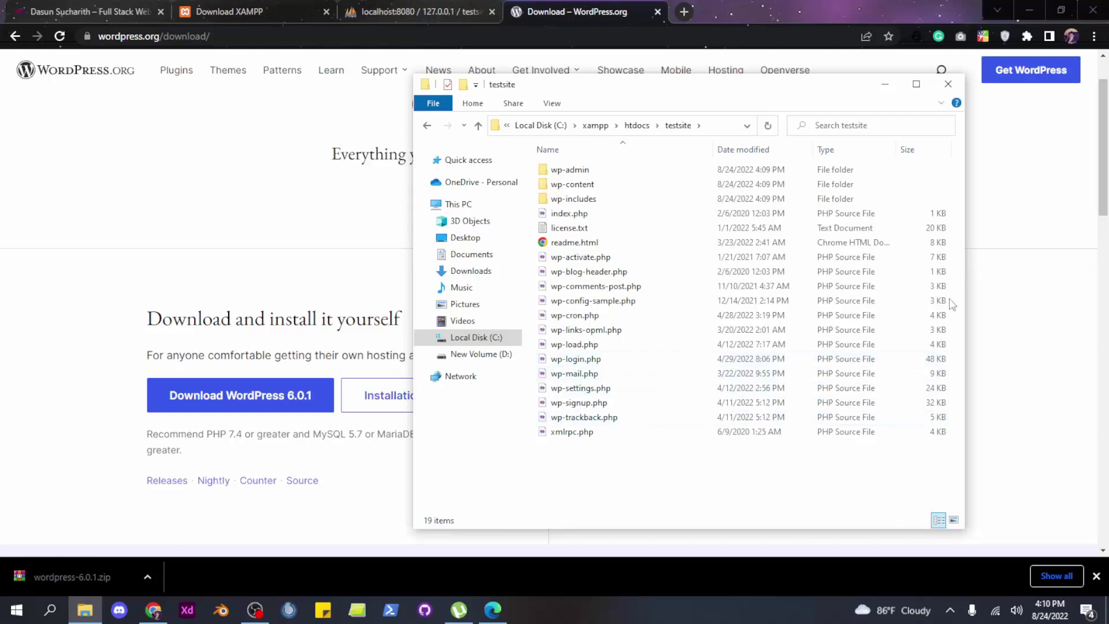
# Load localhost:8080/testsite in Chrome to reach the WordPress setup language list
pyautogui.click(892, 88)
pyautogui.click(402, 7)
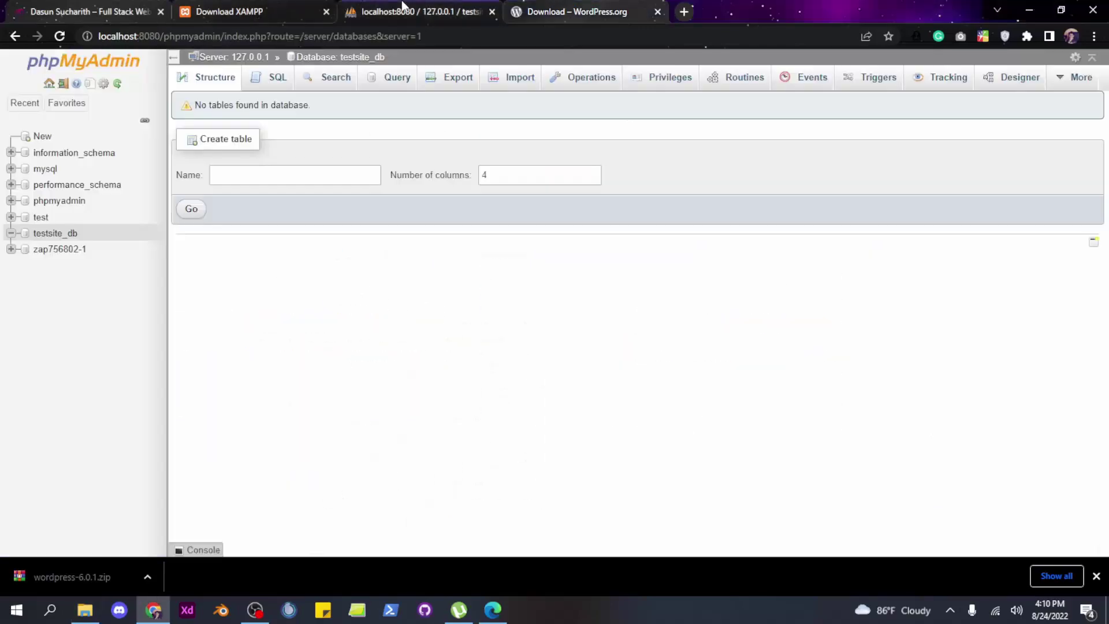
pyautogui.moveTo(423, 36); pyautogui.dragTo(164, 36)
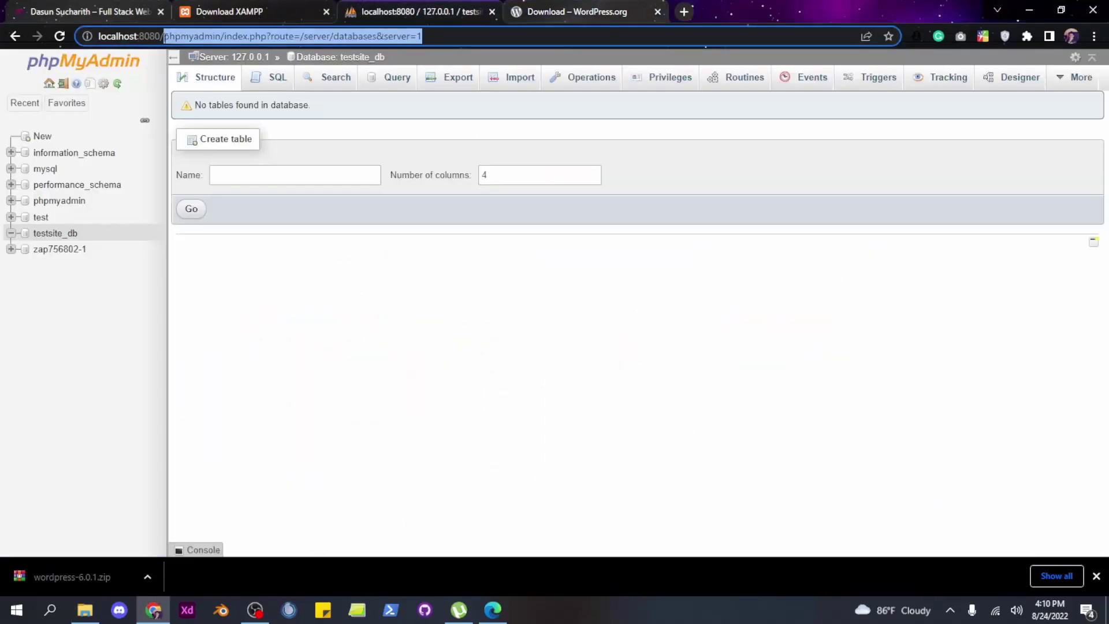
pyautogui.press('BackSpace')
pyautogui.press('BackSpace')
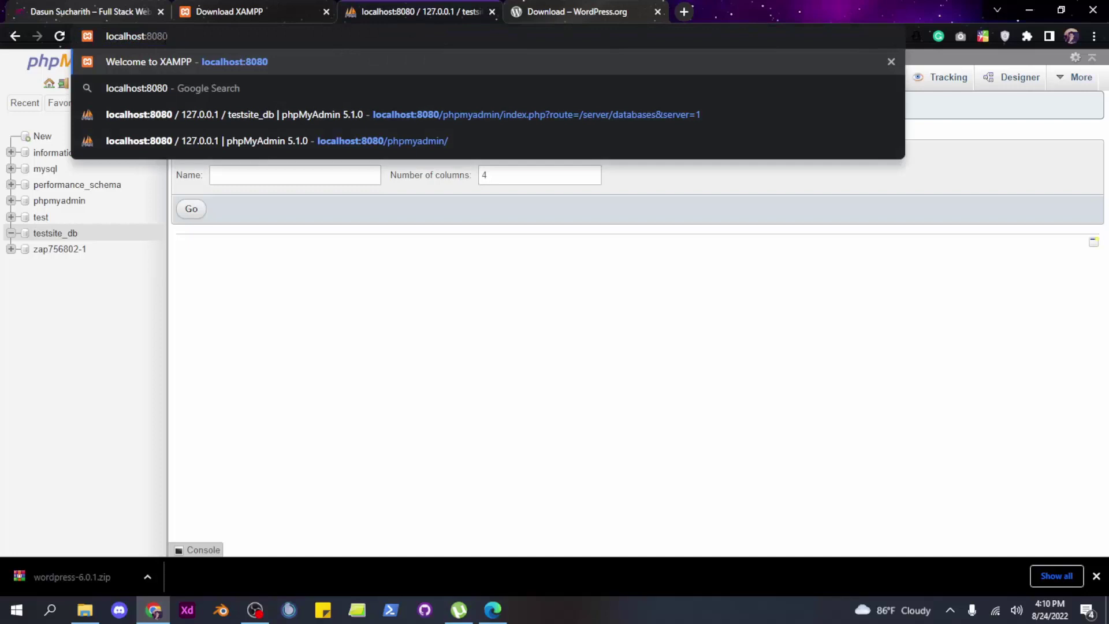
pyautogui.write('/')
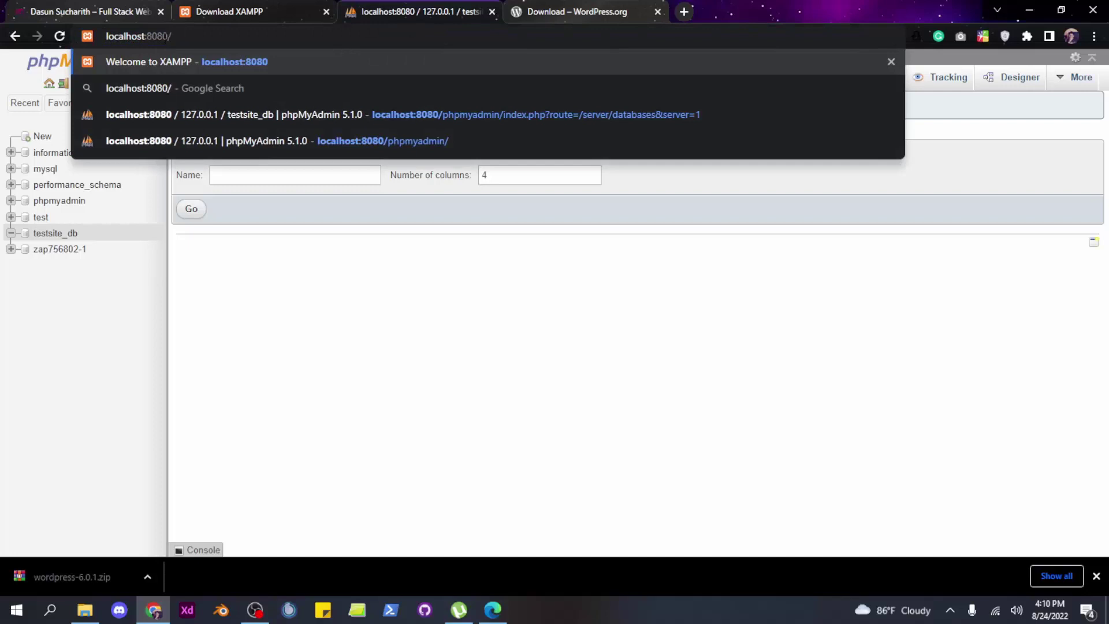
pyautogui.write('tests')
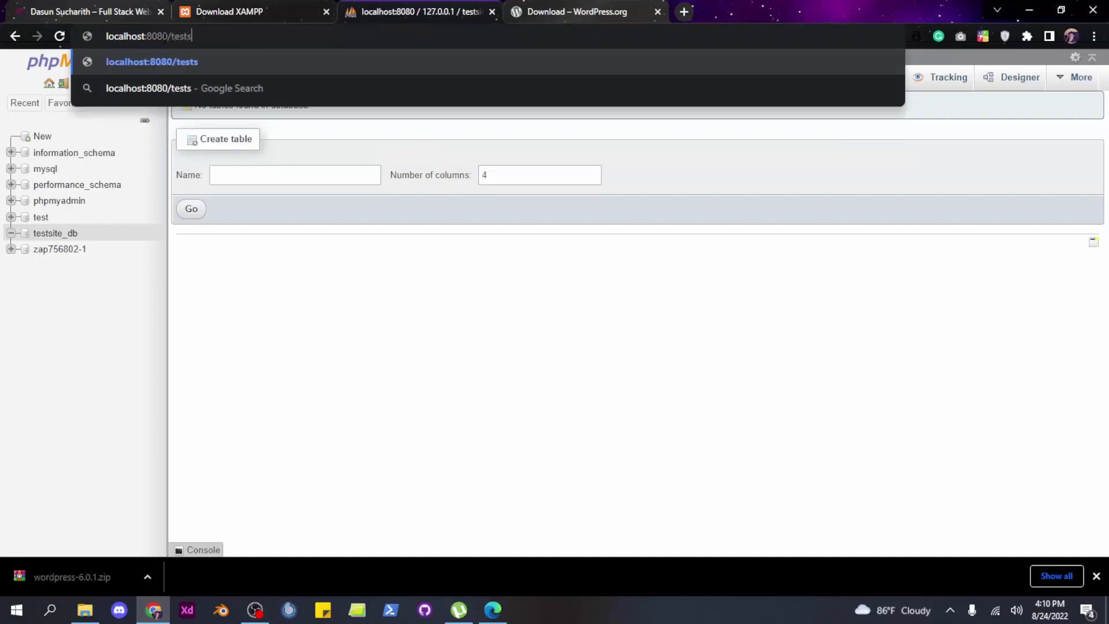
pyautogui.write('ite')
pyautogui.press('Return')
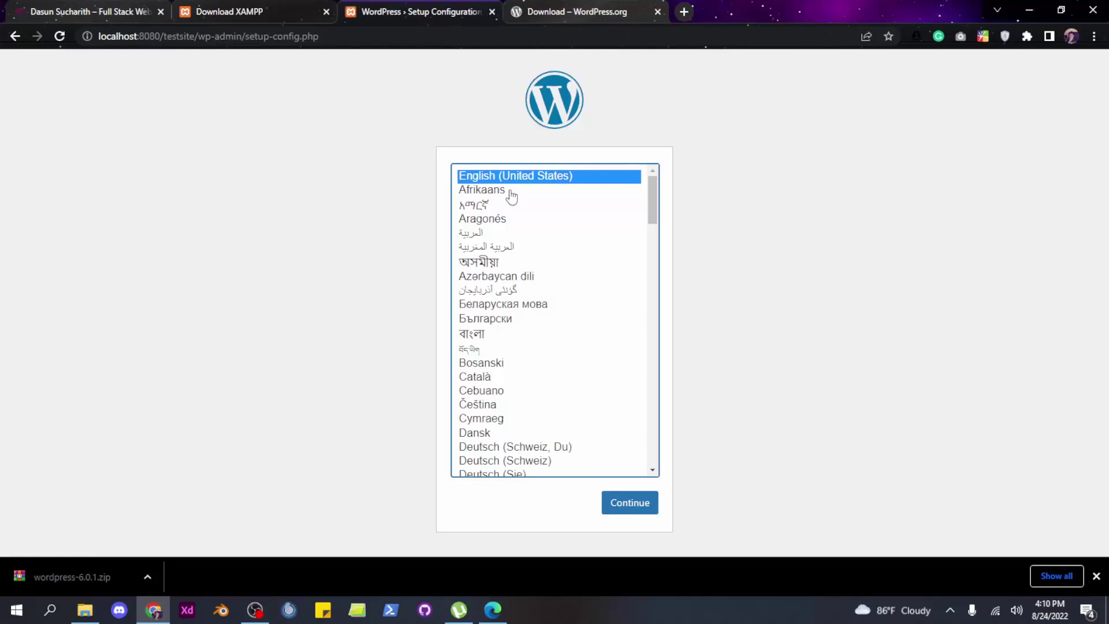
# Continue setup with English (United States) as the language
pyautogui.click(621, 511)
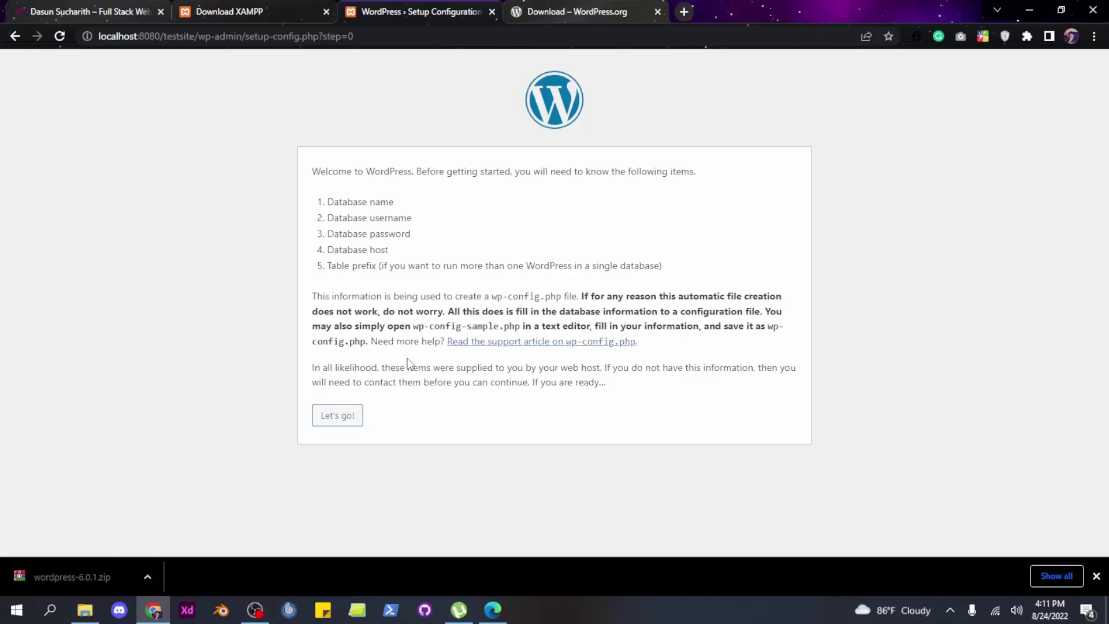
# Proceed past the welcome page with Let's go! toward the database details form
pyautogui.click(345, 419)
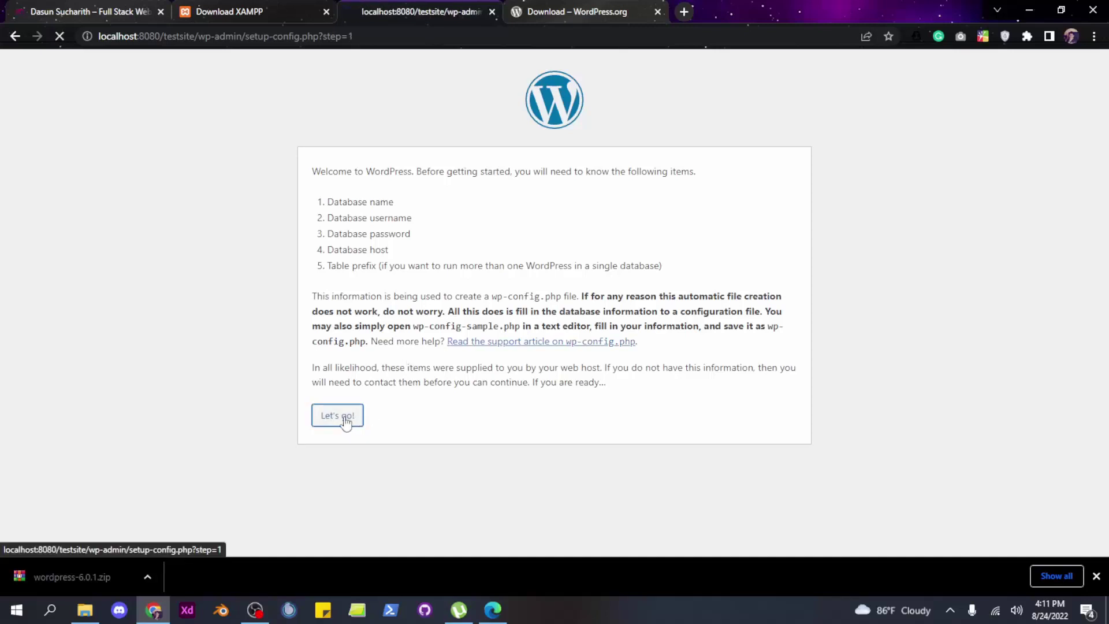
# Enter testsite_db as the database name and root as the username
pyautogui.moveTo(472, 207); pyautogui.dragTo(378, 212)
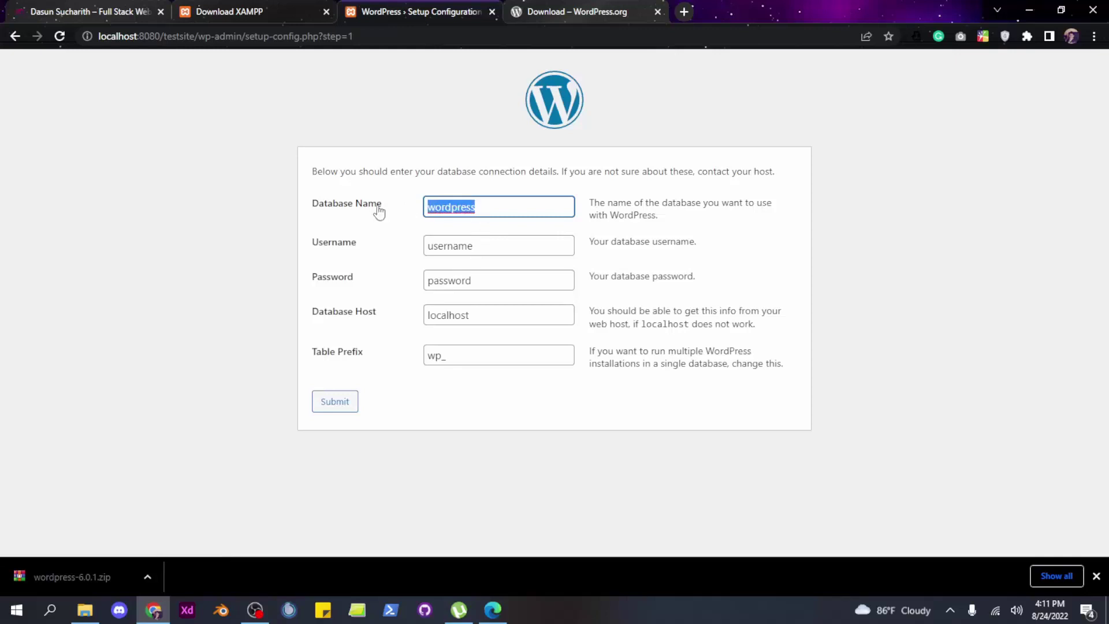
pyautogui.press('BackSpace')
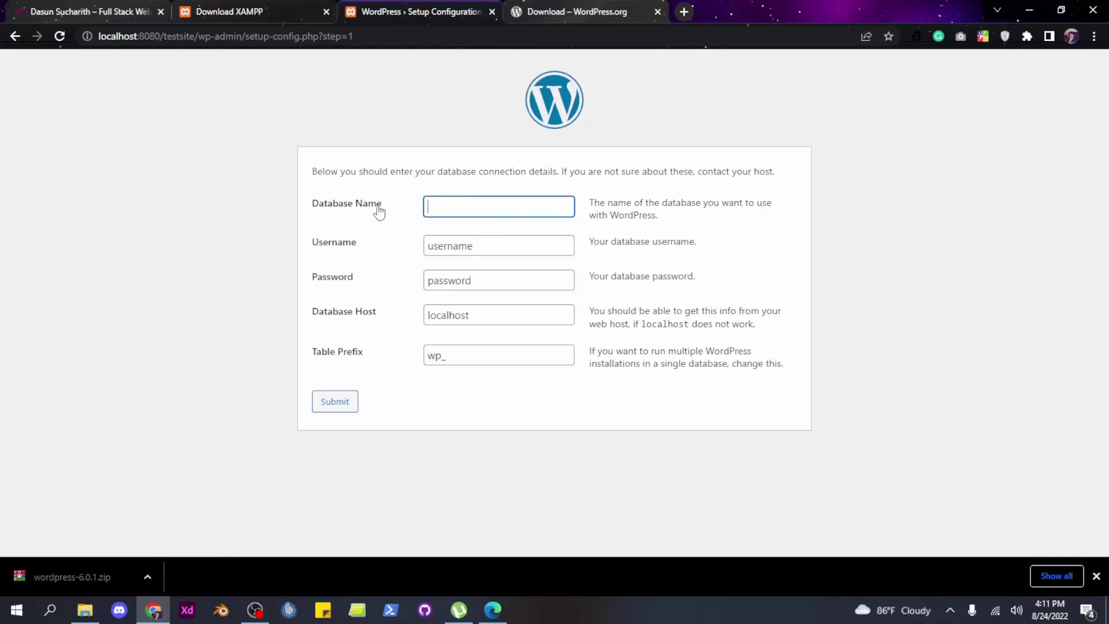
pyautogui.write('testsite_db')
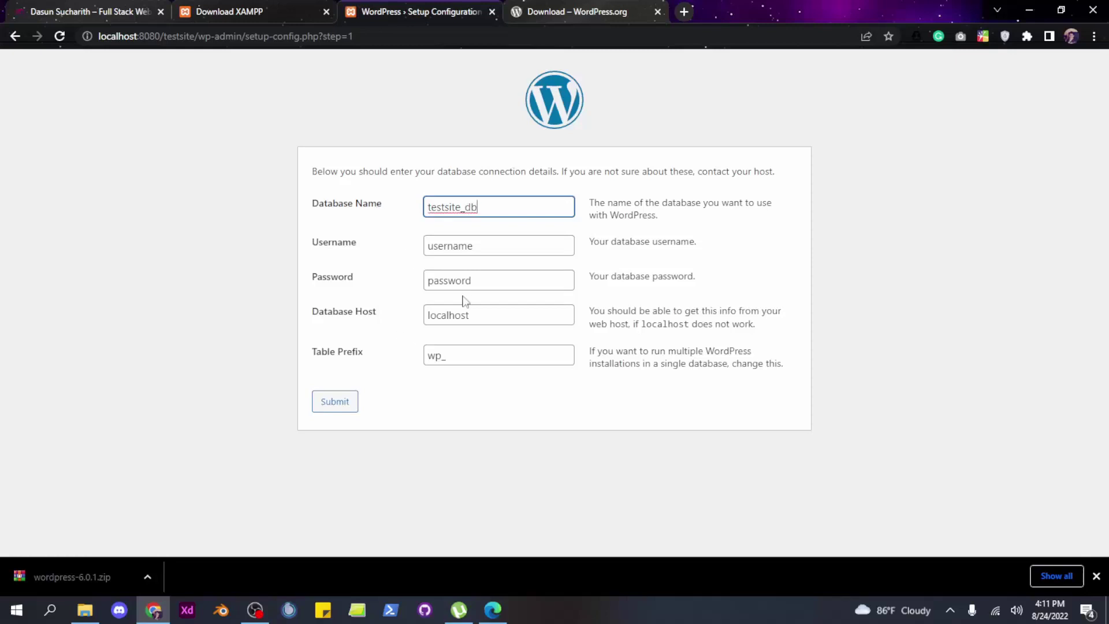
pyautogui.click(484, 247)
pyautogui.moveTo(484, 247); pyautogui.dragTo(388, 257)
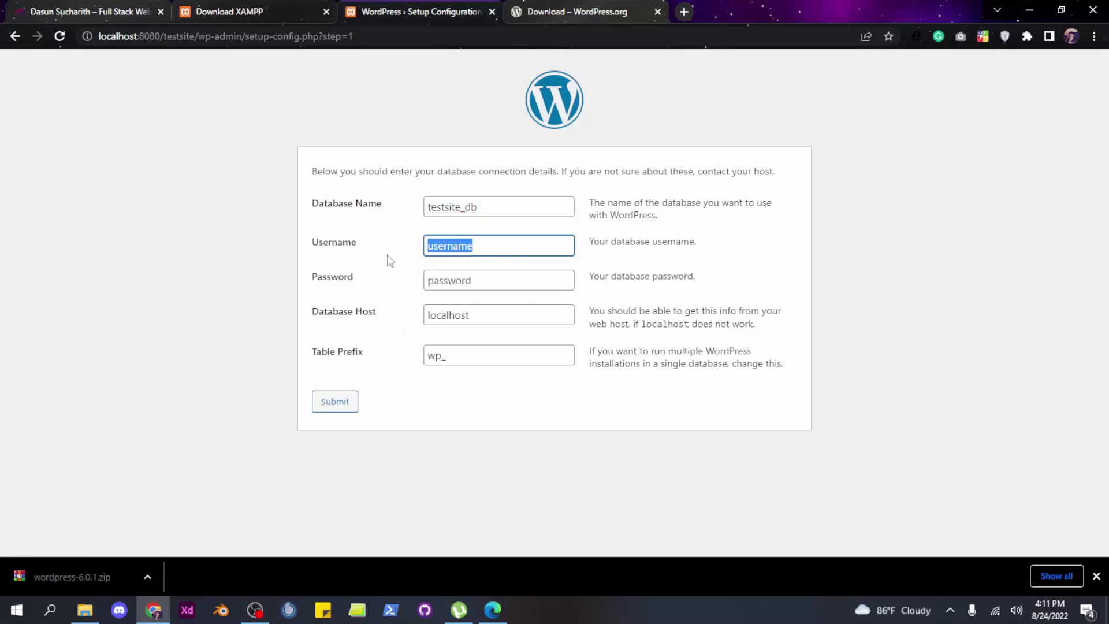
pyautogui.press('BackSpace')
pyautogui.write('root')
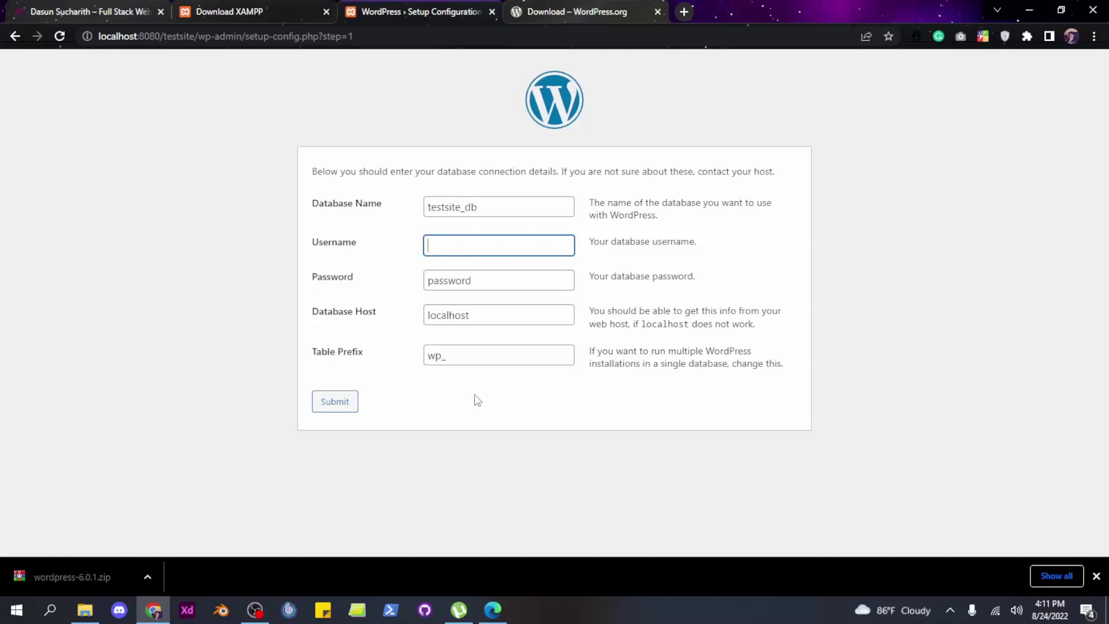
pyautogui.click(837, 260)
# Leave the password empty, keep host localhost and prefix wp_, and submit
pyautogui.moveTo(494, 283); pyautogui.dragTo(335, 285)
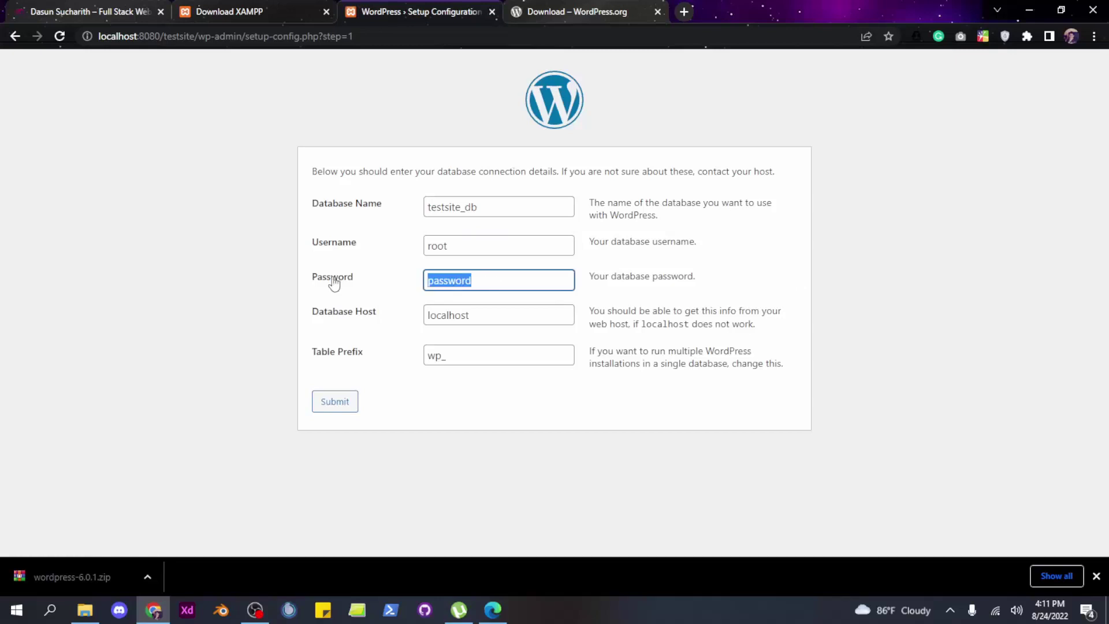
pyautogui.press('BackSpace')
pyautogui.click(980, 310)
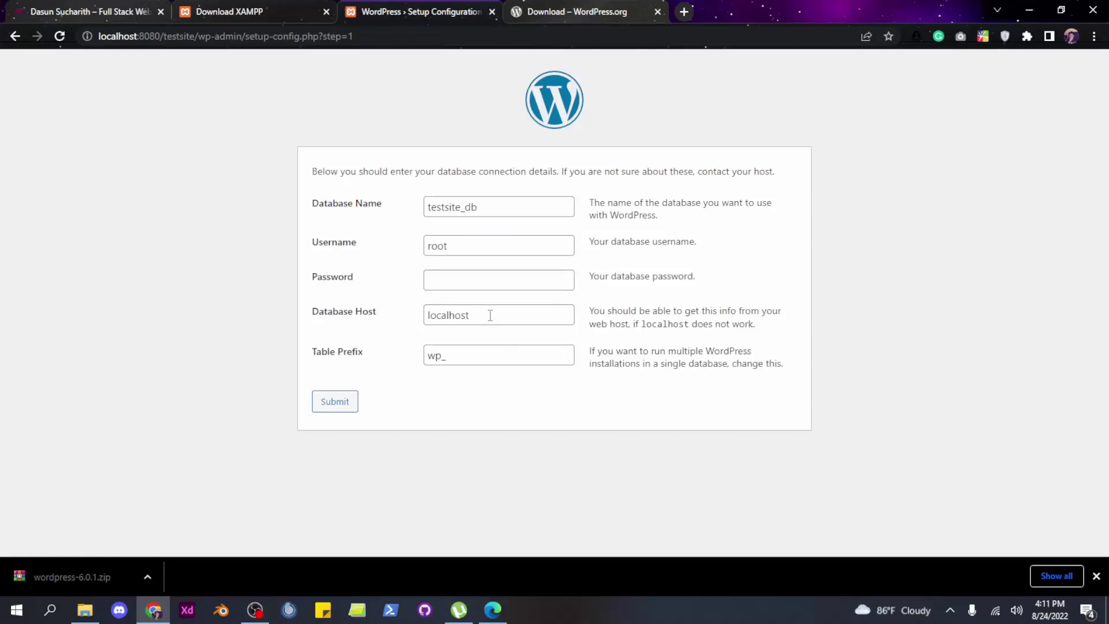
pyautogui.moveTo(489, 315); pyautogui.dragTo(352, 319)
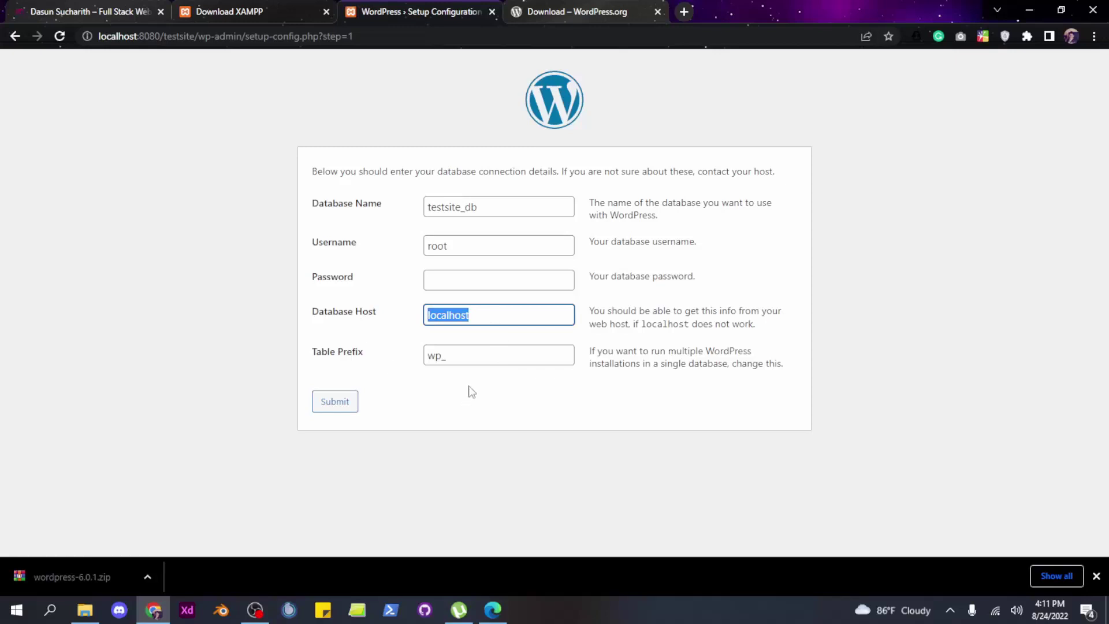
pyautogui.click(456, 355)
pyautogui.click(484, 311)
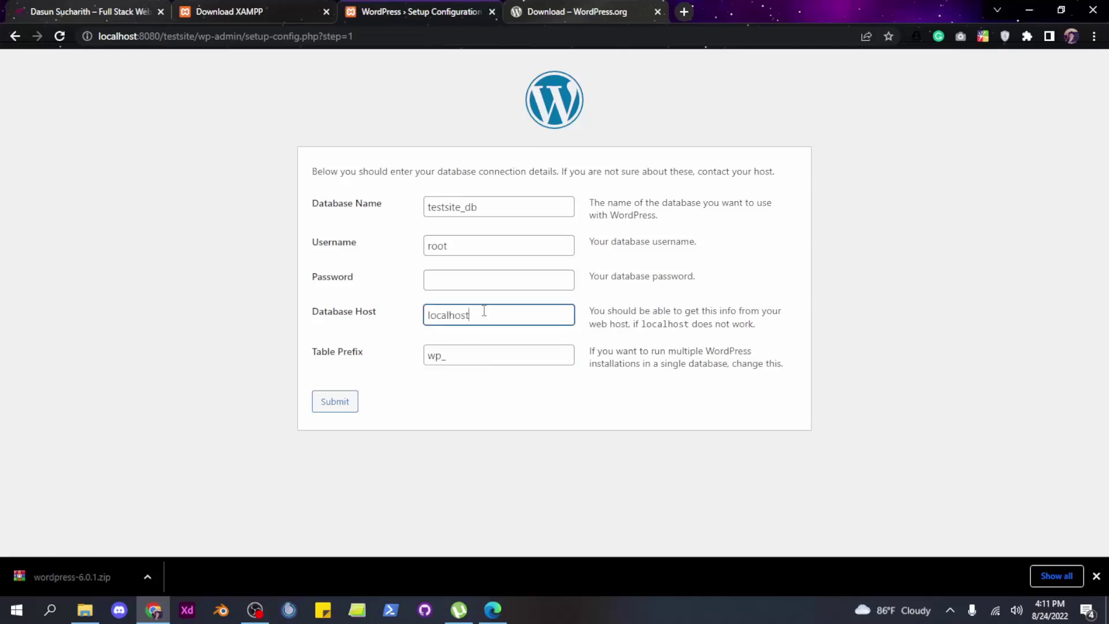
pyautogui.click(456, 348)
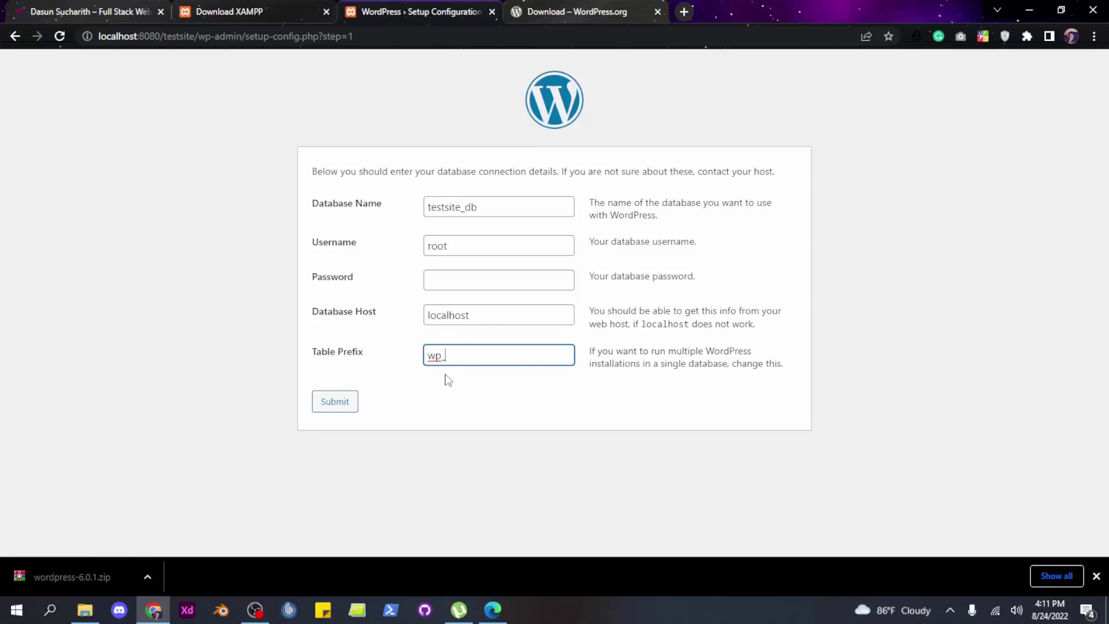
pyautogui.click(472, 314)
pyautogui.click(346, 410)
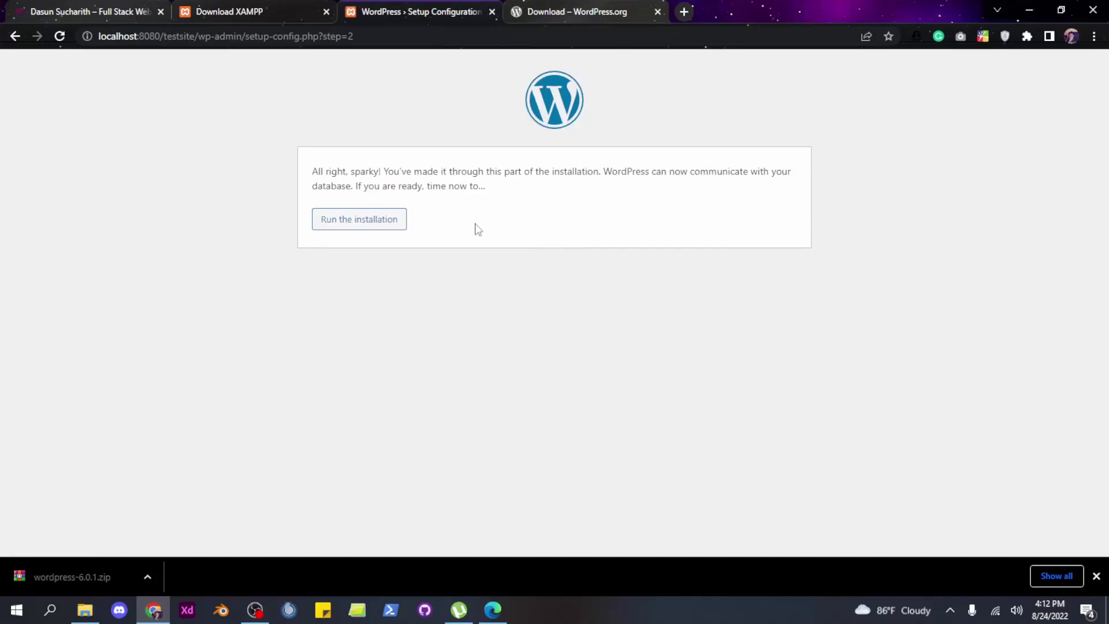
# Start the installation and enter site title 'My very first site' with username 'admin'
pyautogui.click(392, 229)
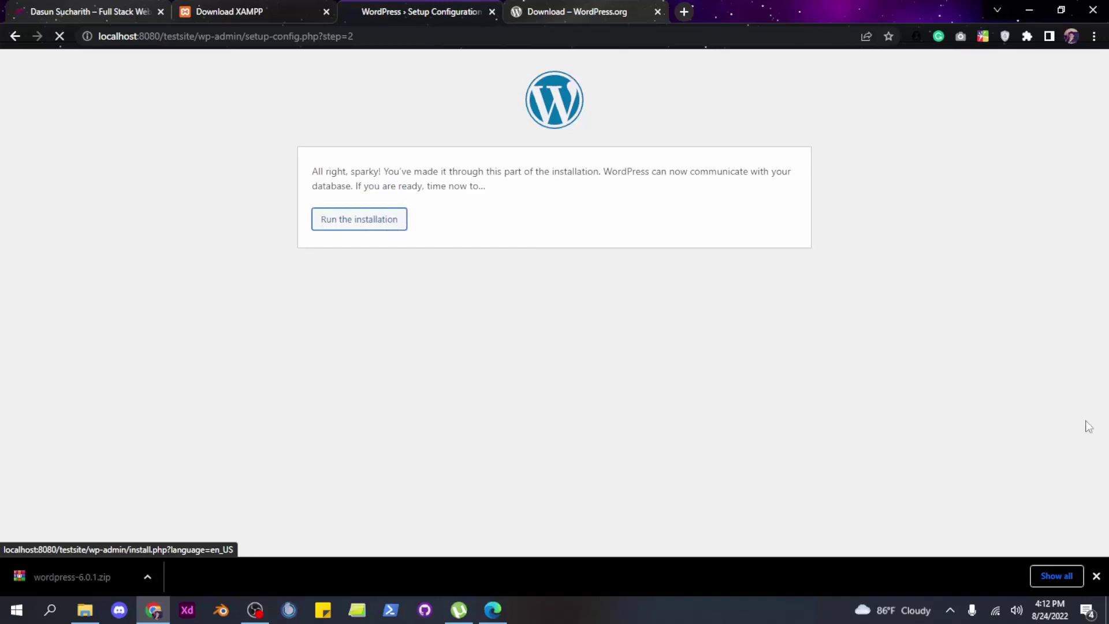
pyautogui.click(1095, 576)
pyautogui.scroll(-2, 803, 370)
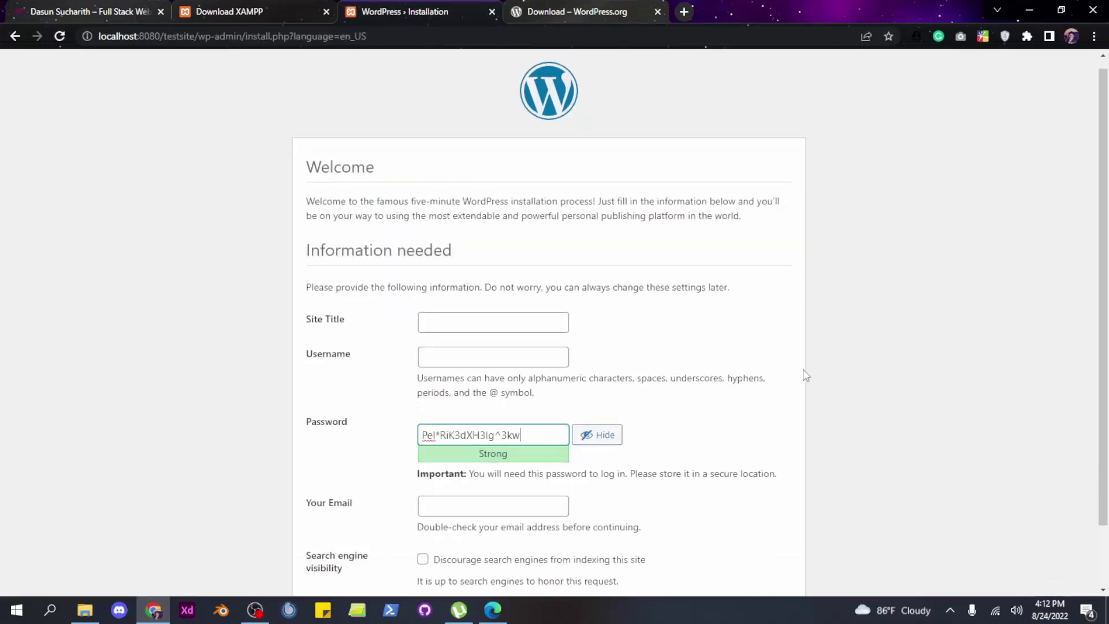
pyautogui.click(492, 251)
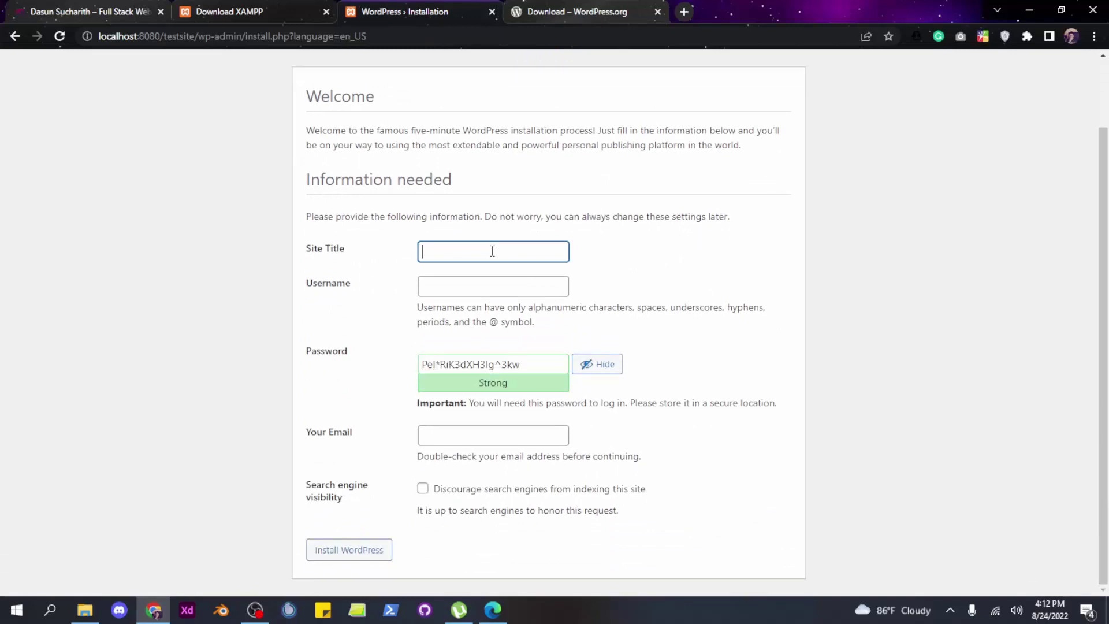
pyautogui.write('My very first wordpres')
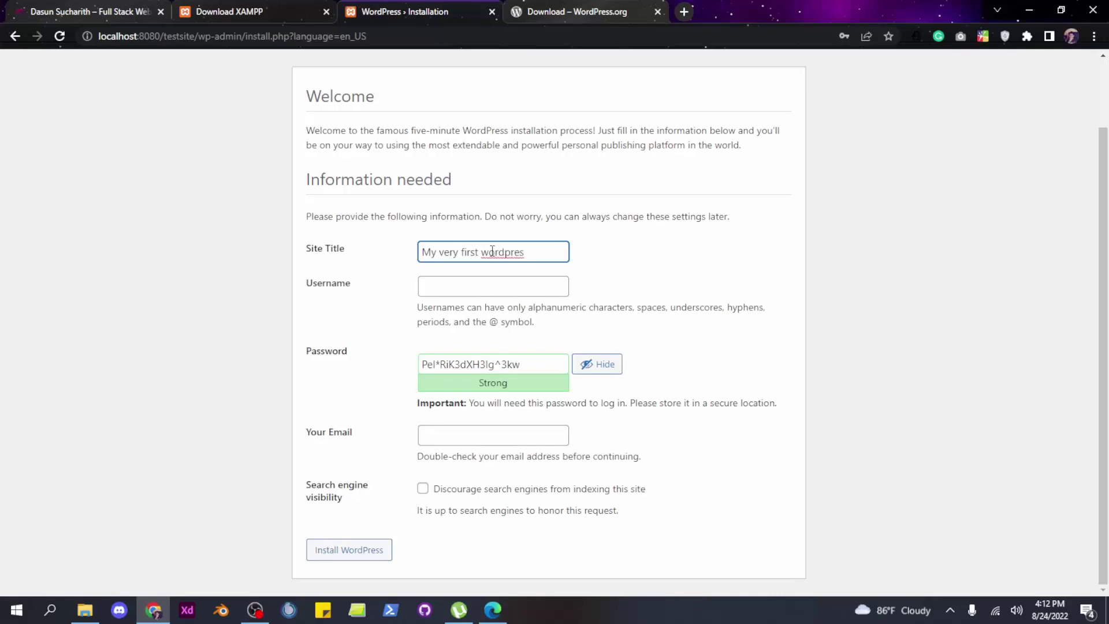
pyautogui.write(' tutorial site')
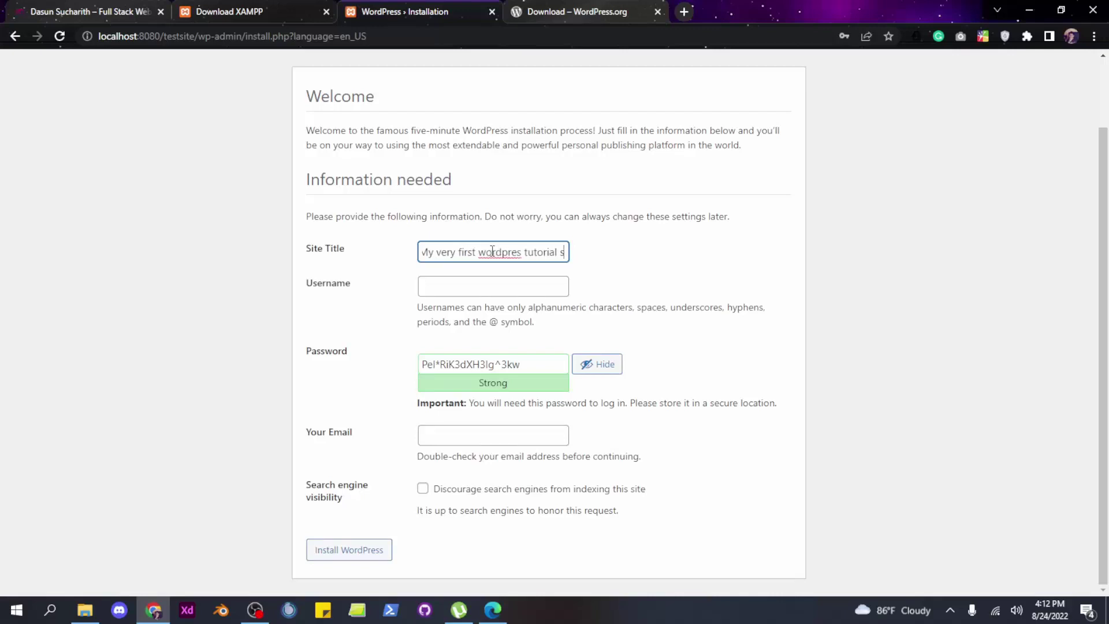
pyautogui.press('BackSpace')
pyautogui.press('BackSpace')
pyautogui.press('BackSpace')
pyautogui.press('BackSpace')
pyautogui.press('BackSpace')
pyautogui.press('BackSpace')
pyautogui.press('BackSpace')
pyautogui.press('BackSpace')
pyautogui.press('BackSpace')
pyautogui.press('BackSpace')
pyautogui.press('BackSpace')
pyautogui.press('BackSpace')
pyautogui.press('BackSpace')
pyautogui.press('BackSpace')
pyautogui.press('BackSpace')
pyautogui.press('BackSpace')
pyautogui.press('BackSpace')
pyautogui.press('BackSpace')
pyautogui.press('BackSpace')
pyautogui.press('BackSpace')
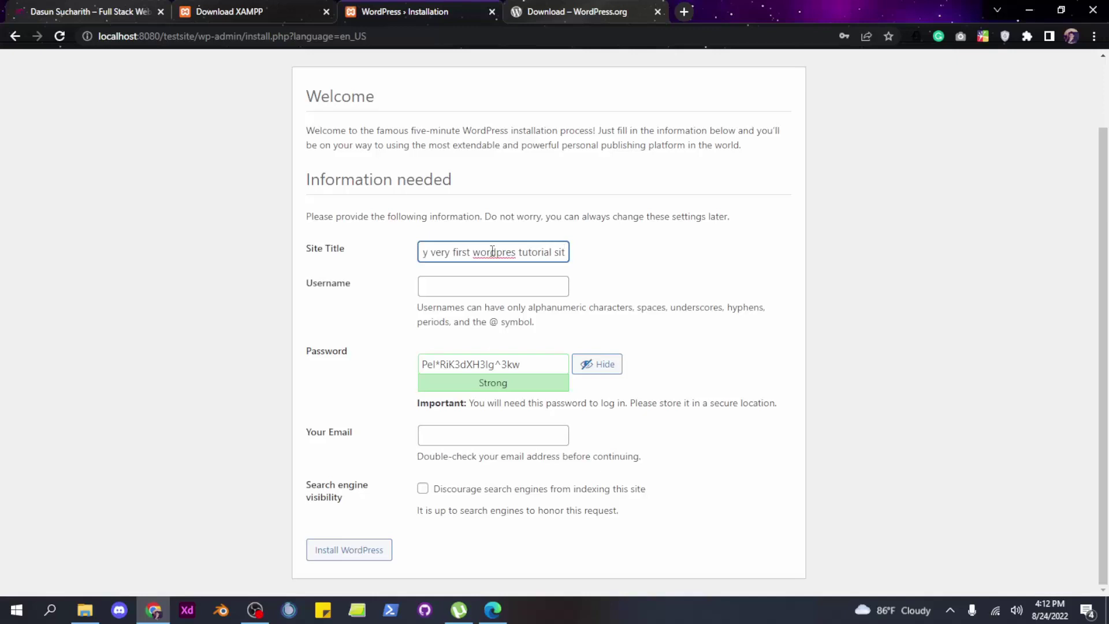
pyautogui.write('M')
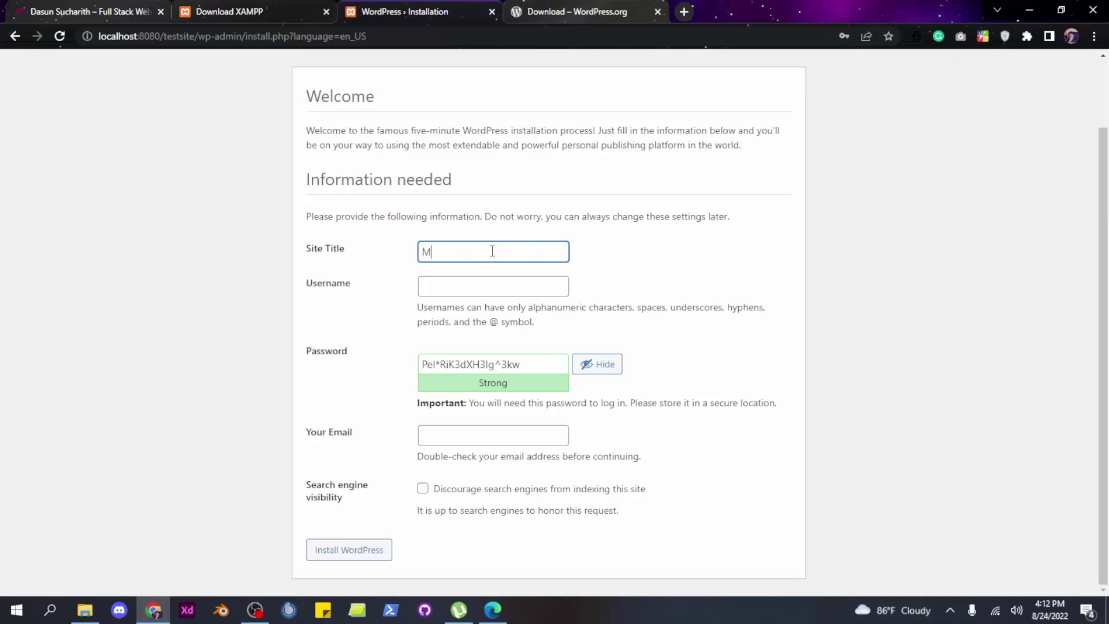
pyautogui.write('y very first site')
pyautogui.click(479, 288)
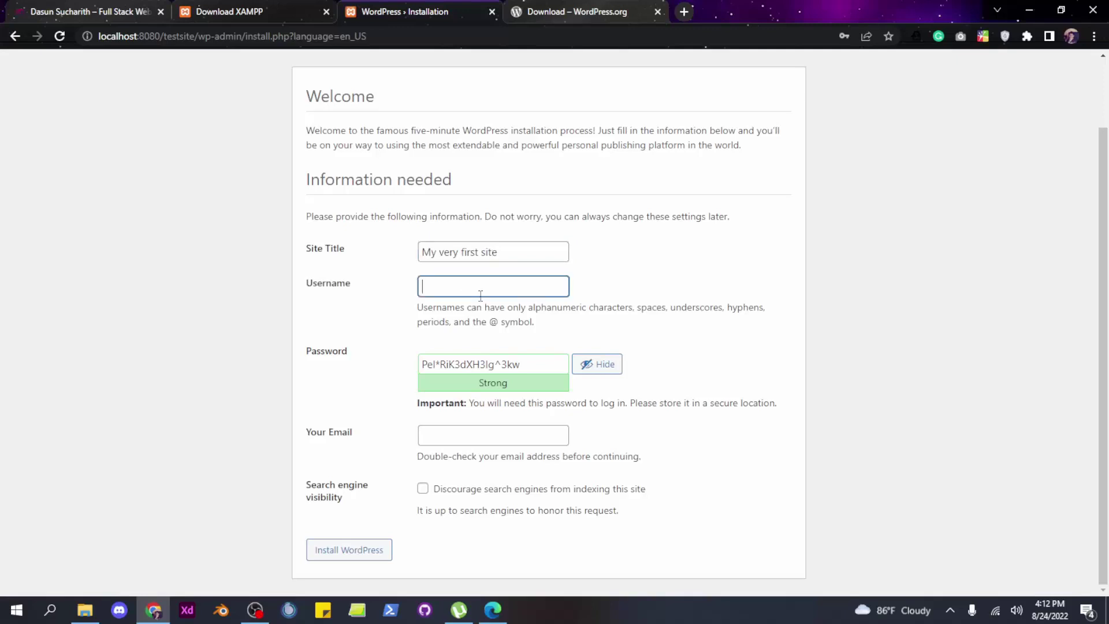
pyautogui.write('admin')
# Replace the generated password with a new custom password
pyautogui.click(530, 368)
pyautogui.moveTo(545, 368); pyautogui.dragTo(383, 366)
pyautogui.moveTo(527, 366); pyautogui.dragTo(360, 370)
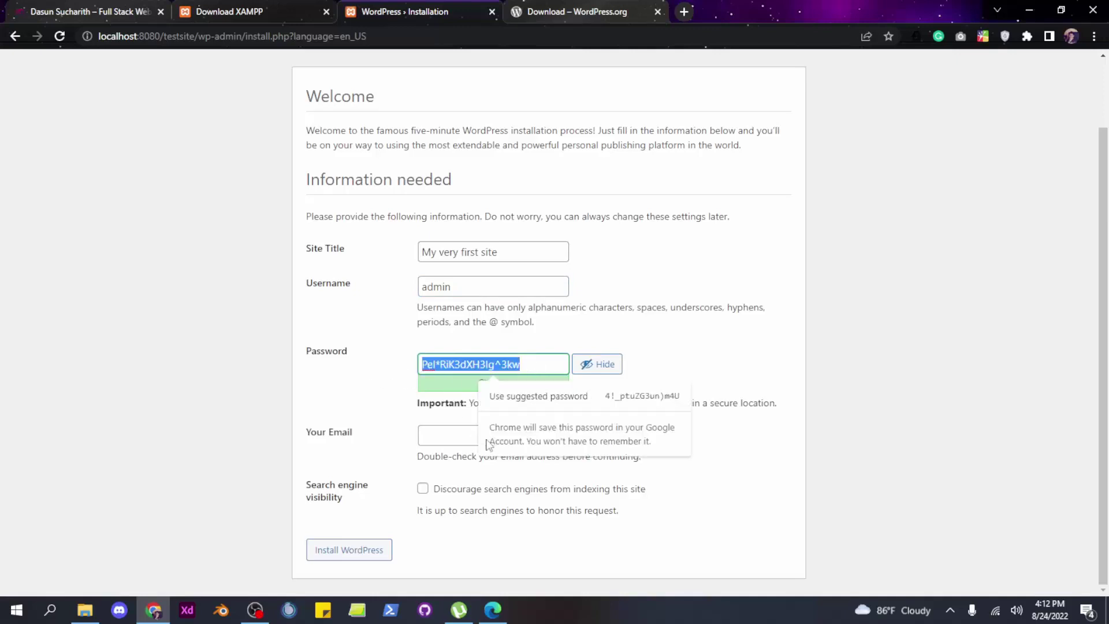
pyautogui.press('BackSpace')
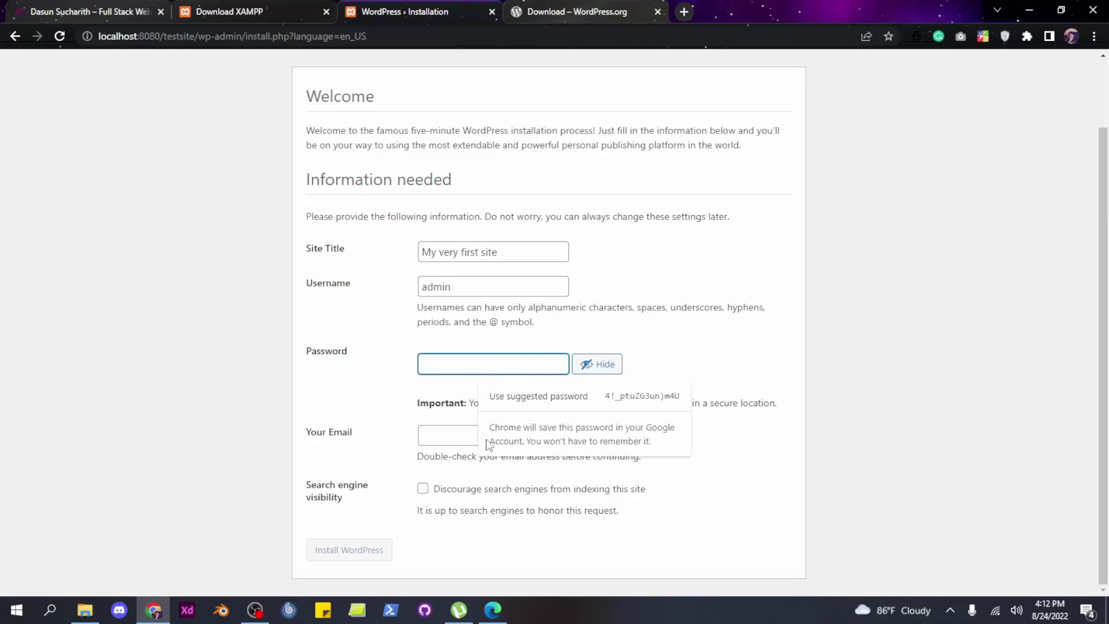
pyautogui.write('admin123')
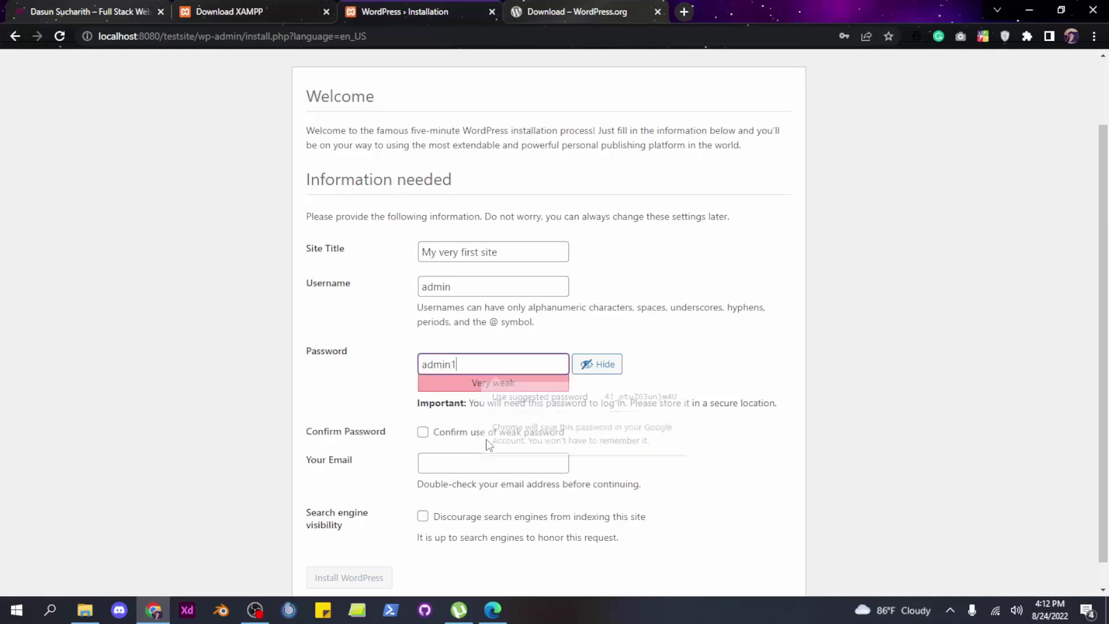
pyautogui.click(781, 333)
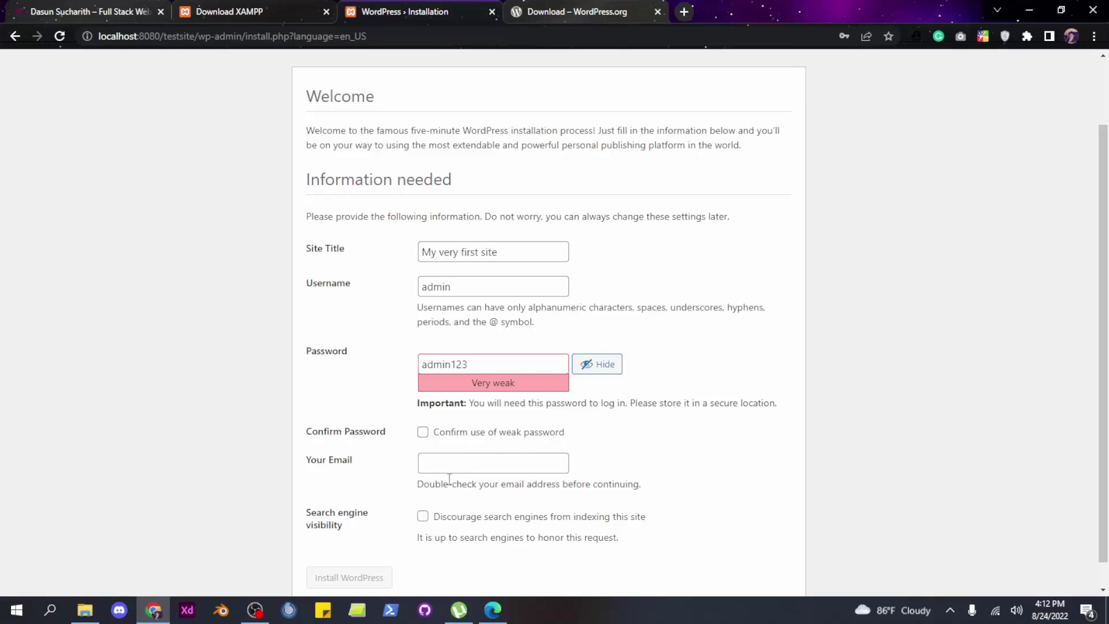
# Fill in the saved administrator e-mail, confirm the weak password, and install WordPress
pyautogui.scroll(-1, 515, 460)
pyautogui.click(450, 436)
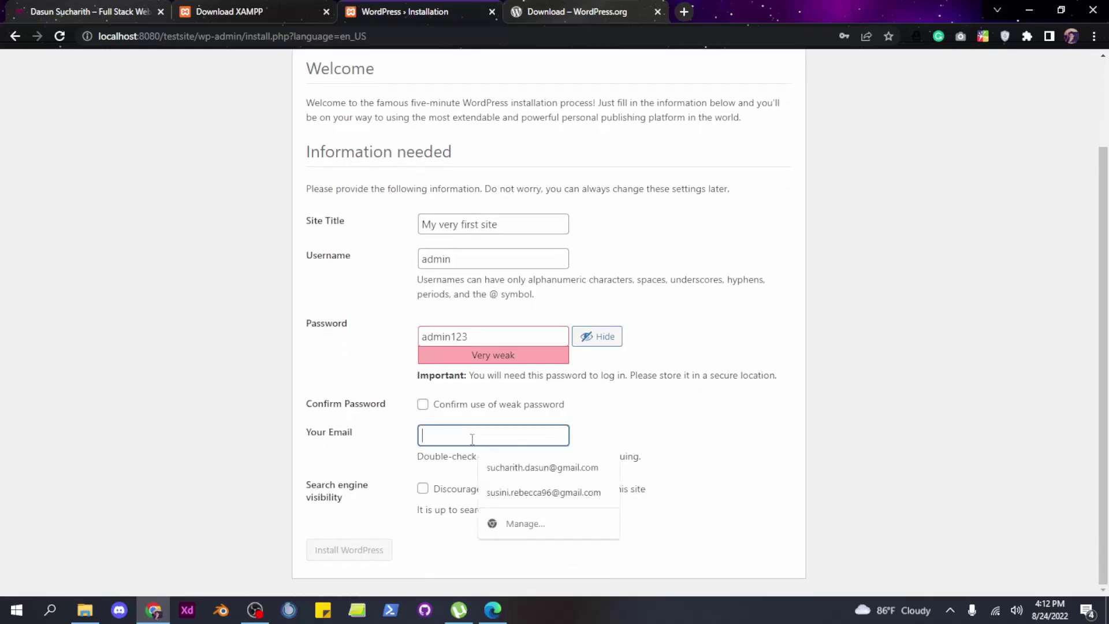
pyautogui.click(525, 471)
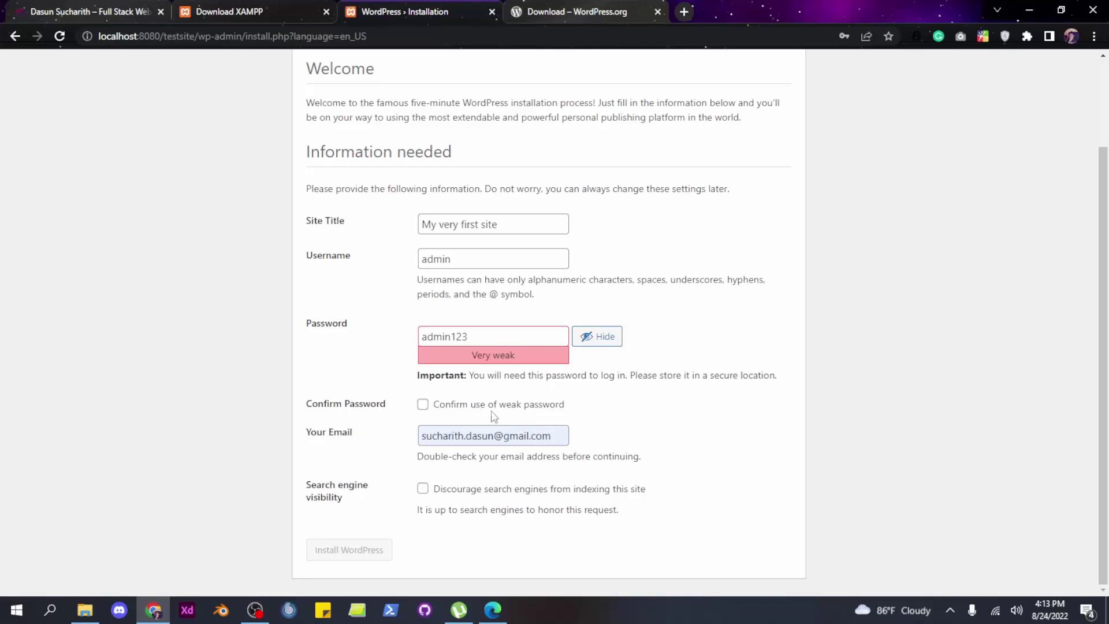
pyautogui.click(423, 406)
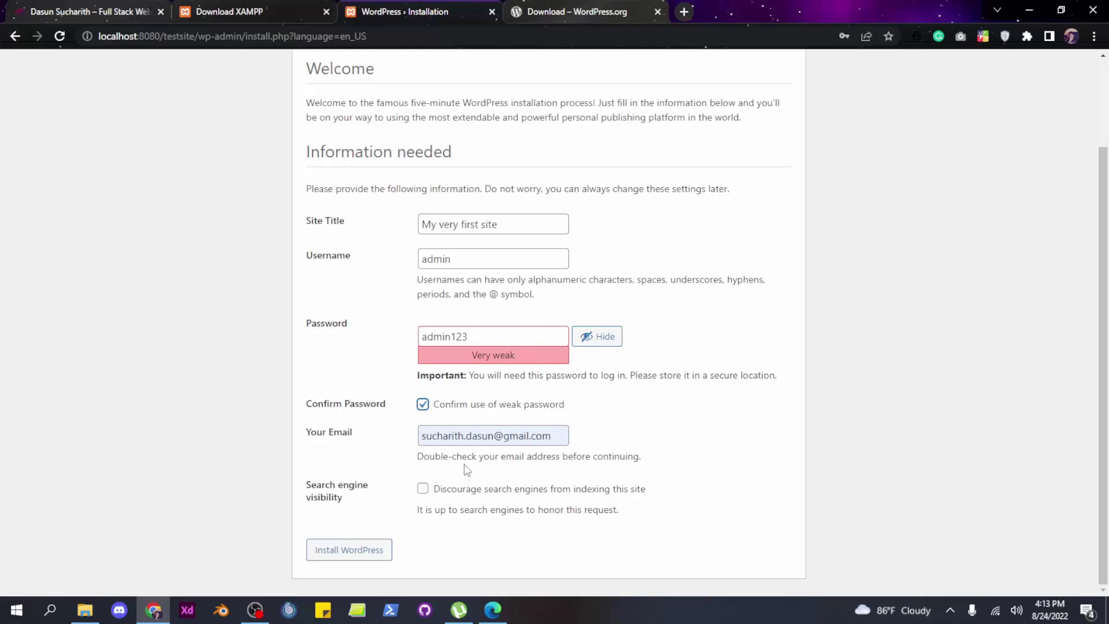
pyautogui.click(482, 342)
pyautogui.click(349, 549)
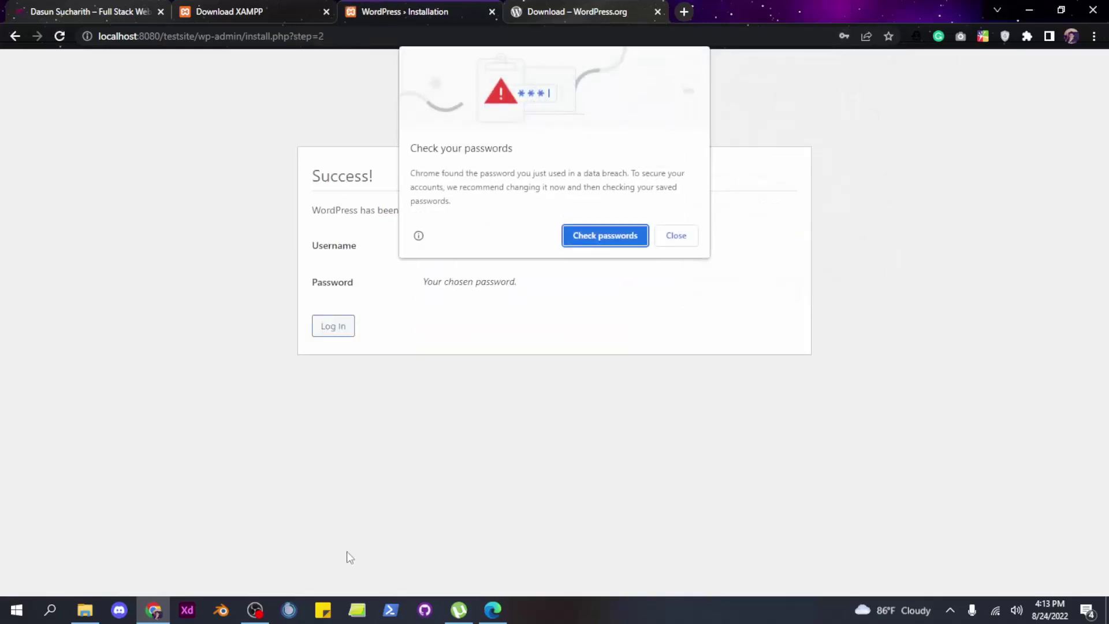
# Dismiss Chrome's password prompts and log in as admin with Remember Me enabled
pyautogui.click(683, 242)
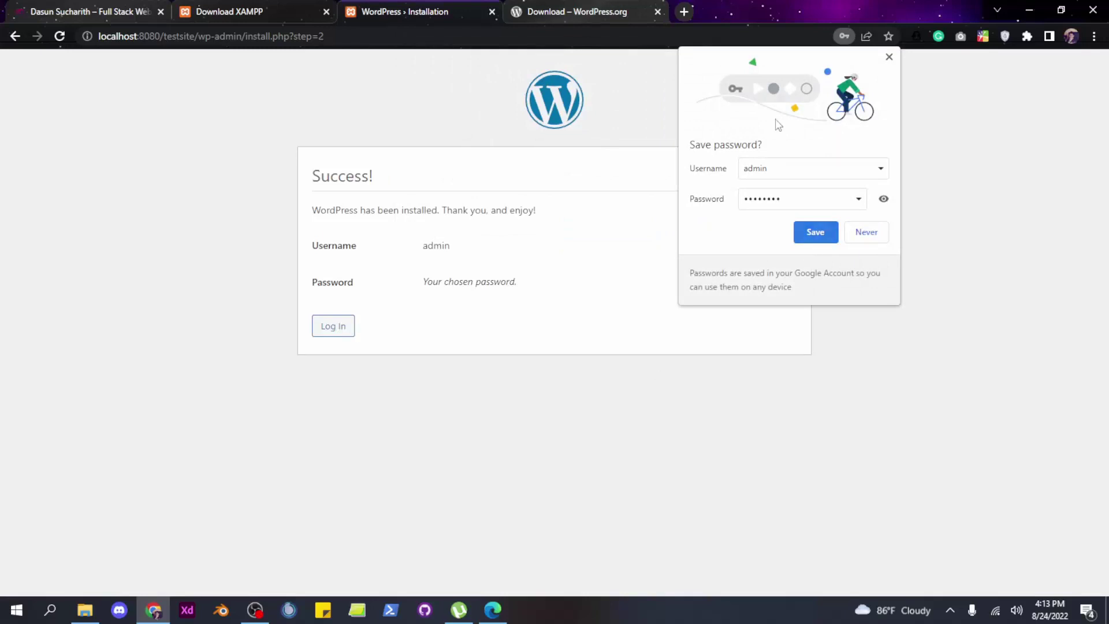
pyautogui.click(811, 232)
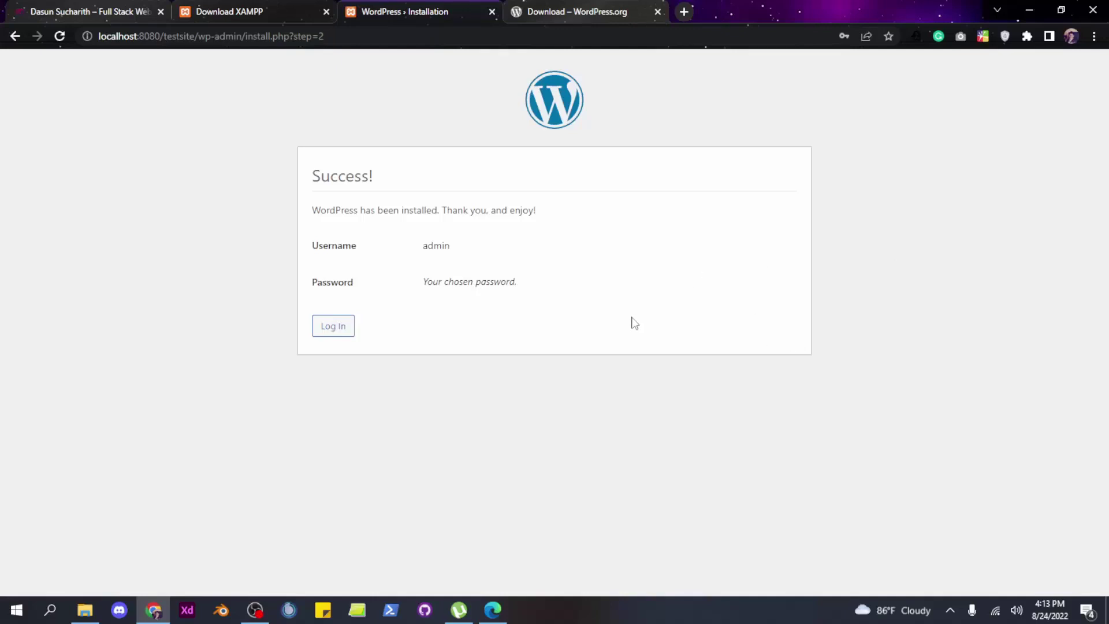
pyautogui.click(326, 333)
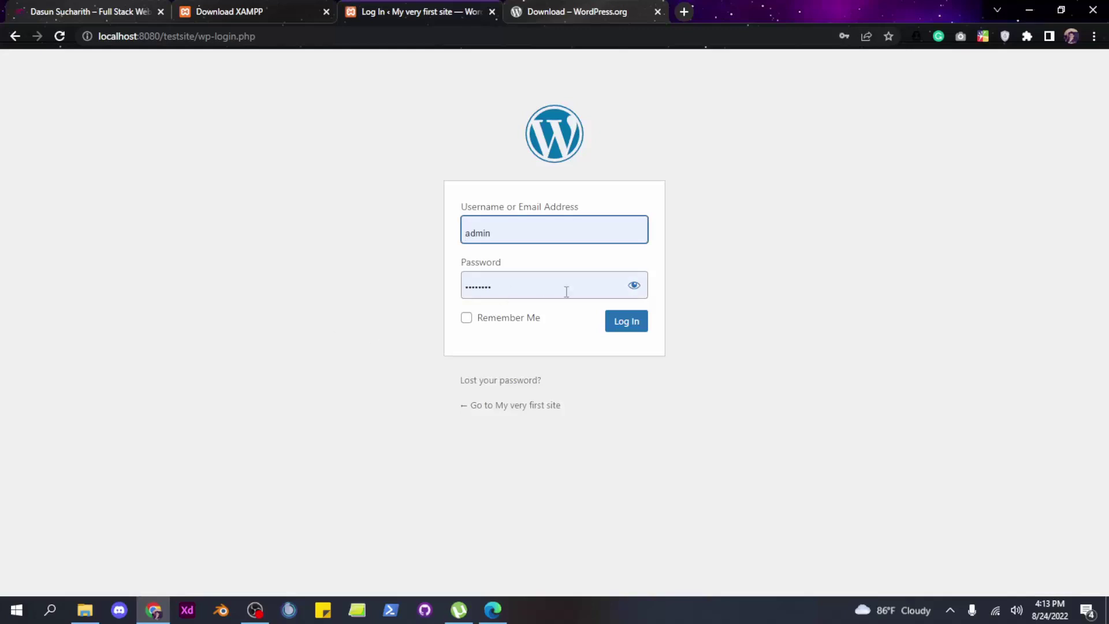
pyautogui.click(629, 289)
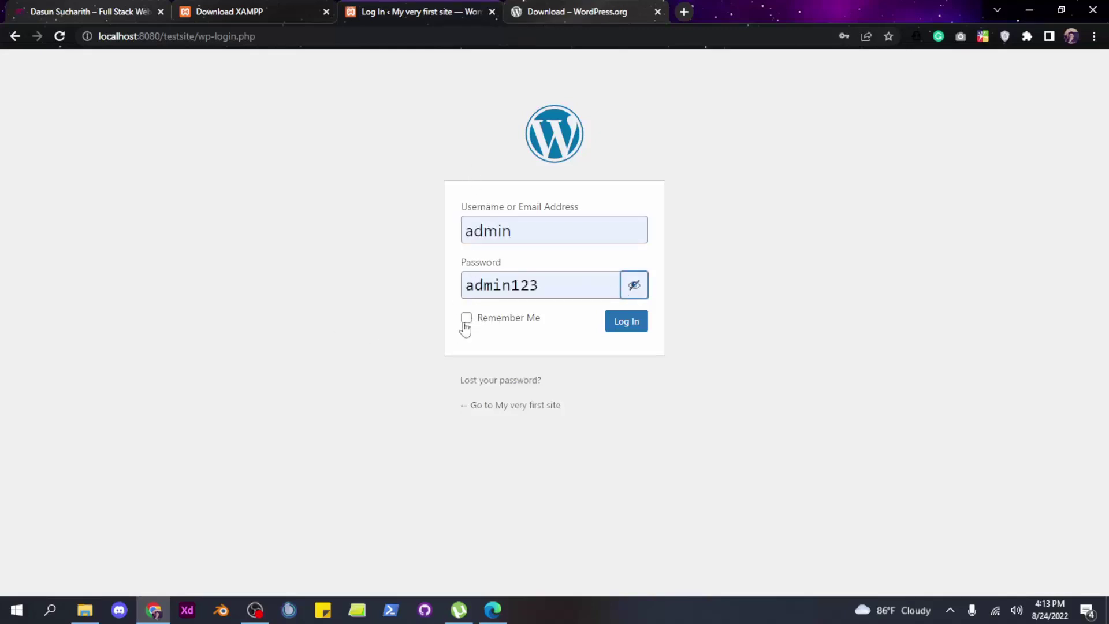
pyautogui.click(463, 324)
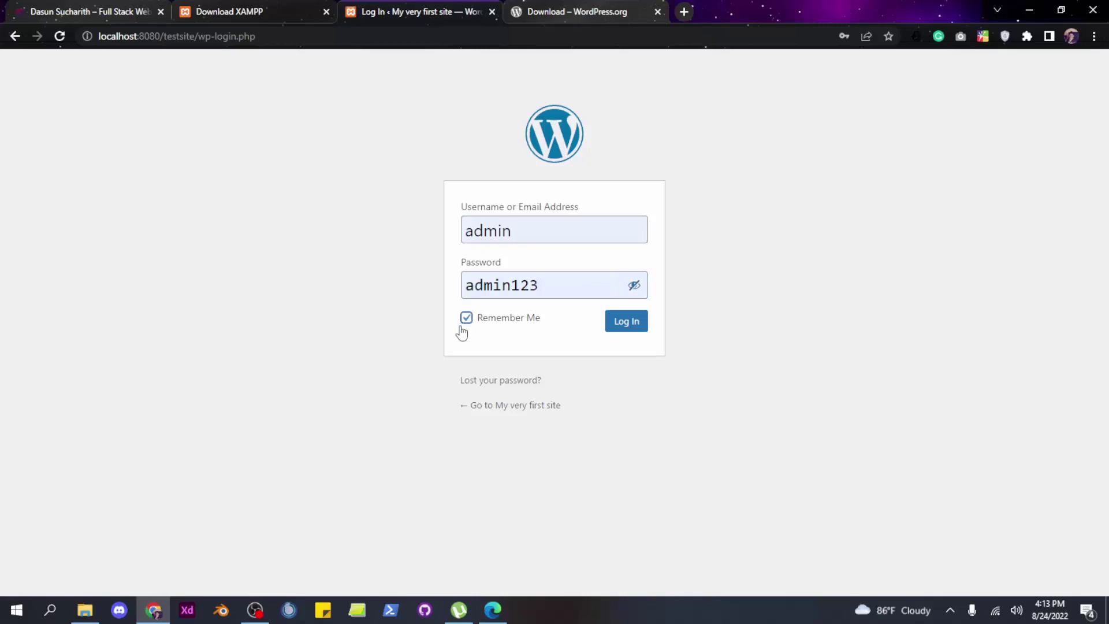
pyautogui.click(632, 327)
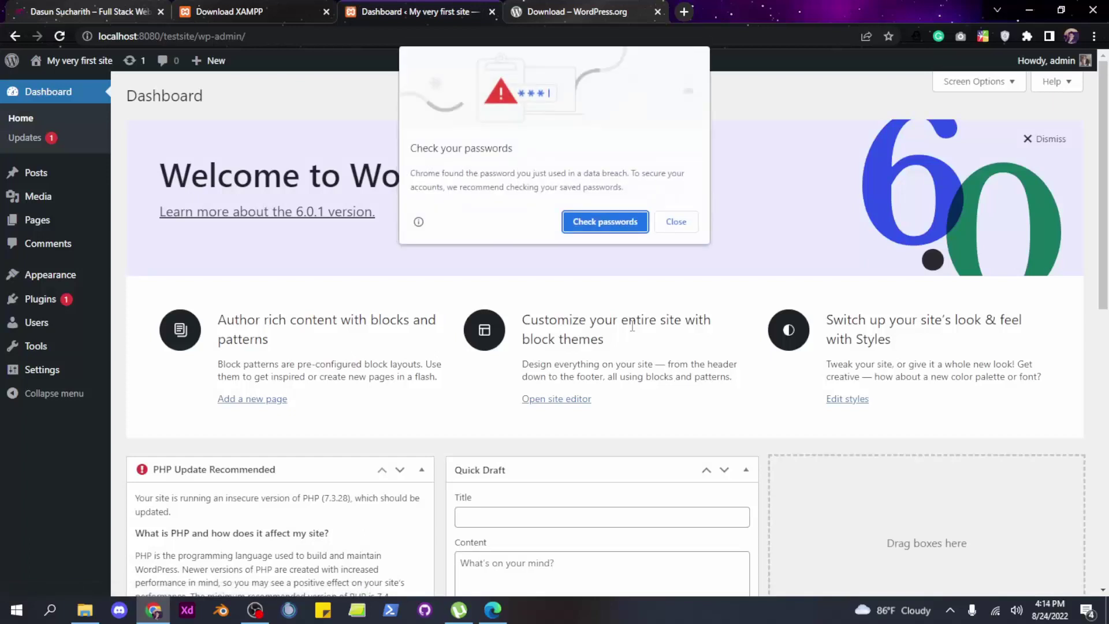
# Dismiss the Welcome to WordPress panel and collapse the PHP Update Recommended notice
pyautogui.click(675, 224)
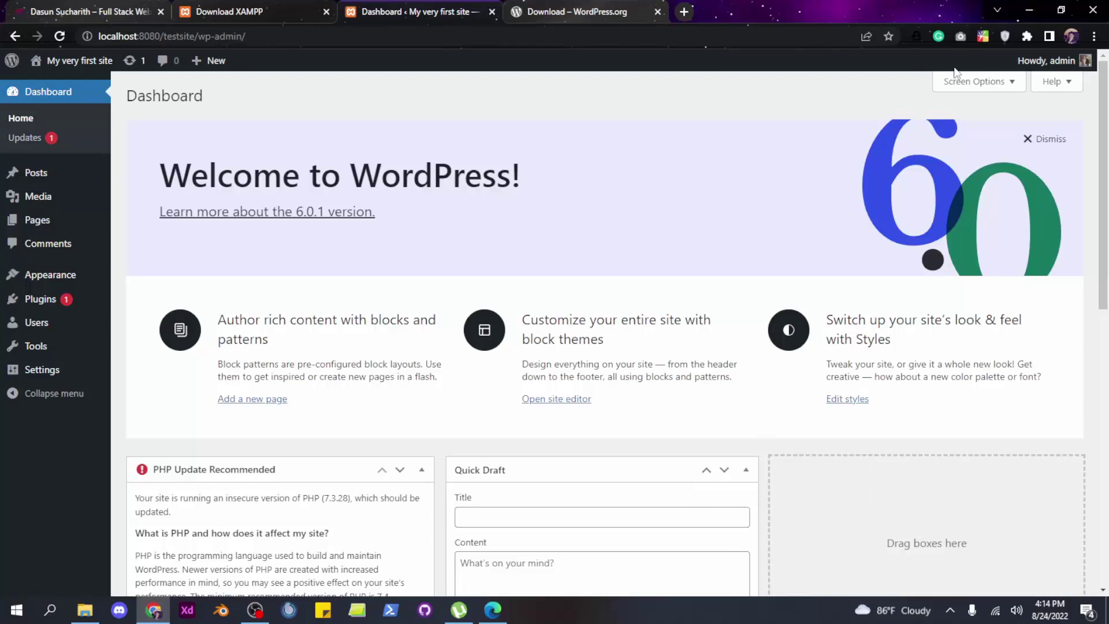
pyautogui.click(1037, 140)
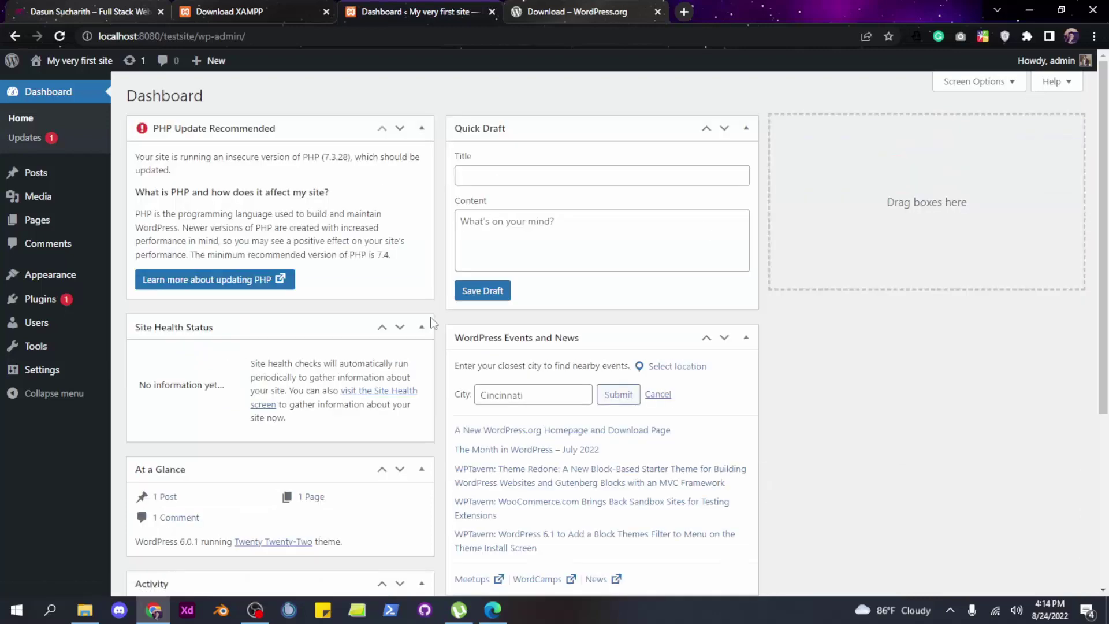
pyautogui.scroll(-6, 404, 370)
pyautogui.scroll(6, 384, 396)
pyautogui.click(421, 128)
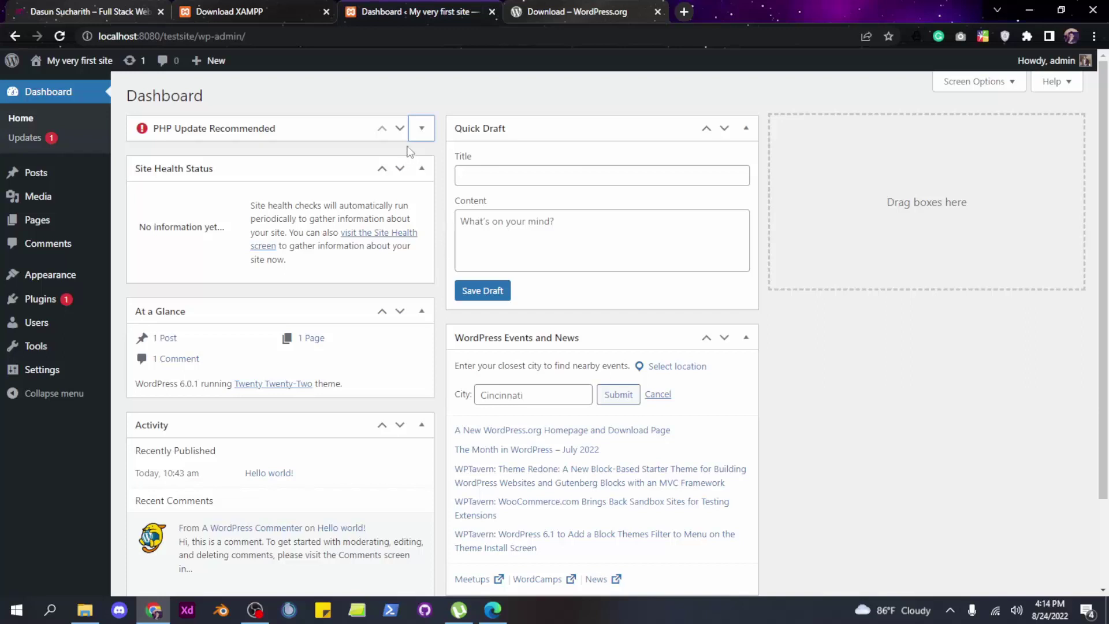
pyautogui.click(421, 129)
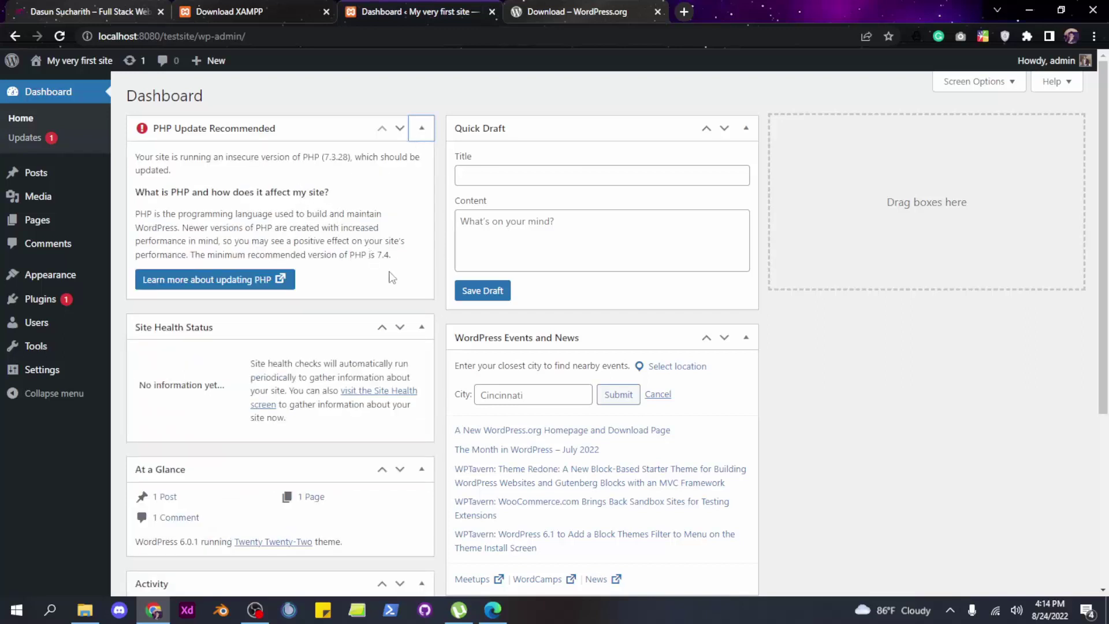
pyautogui.click(422, 124)
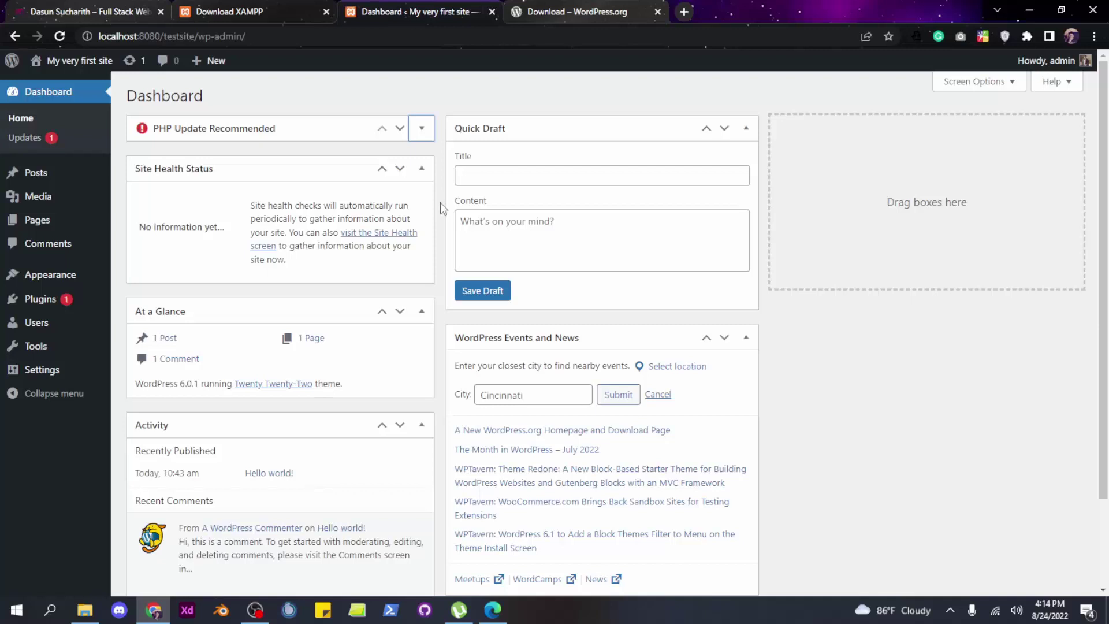
# View the site's front page showing the Hello world! post
pyautogui.click(86, 60)
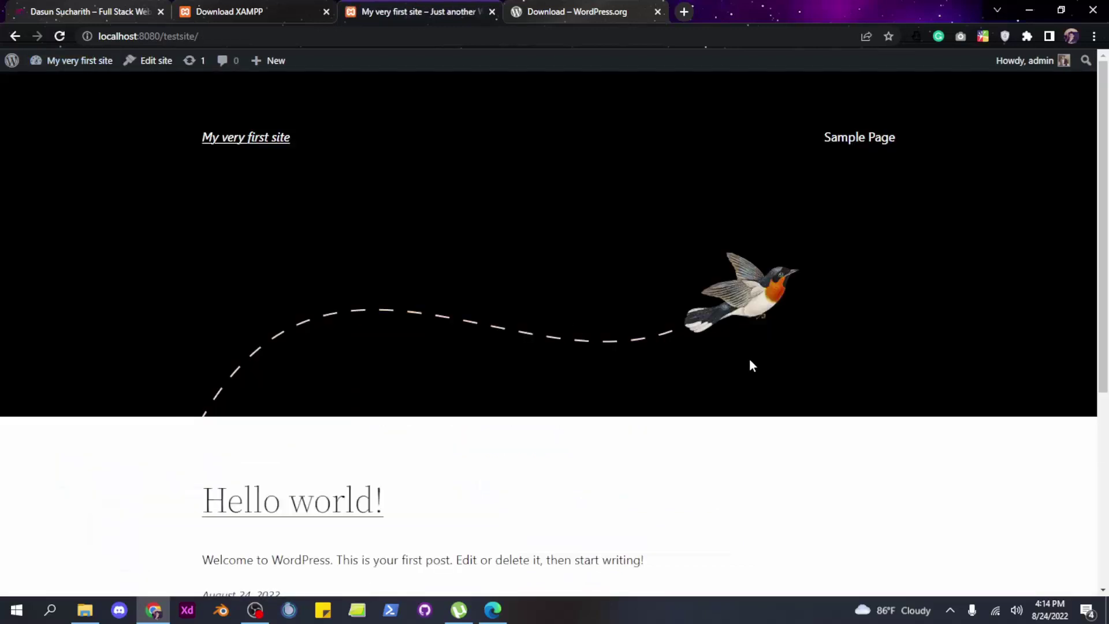
pyautogui.scroll(-5, 753, 361)
pyautogui.scroll(5, 757, 365)
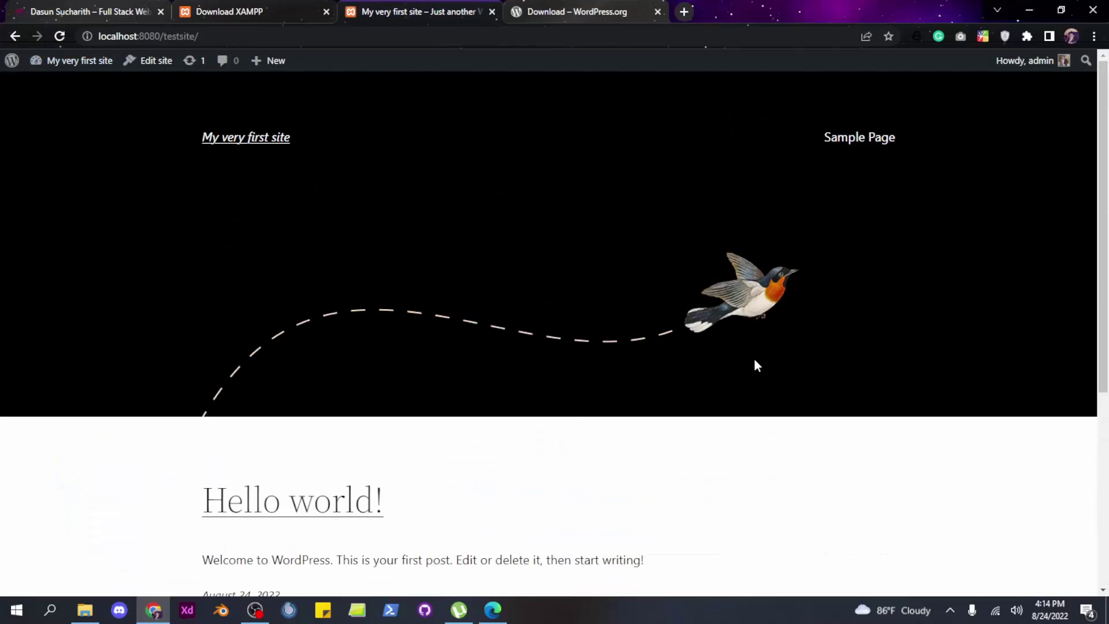